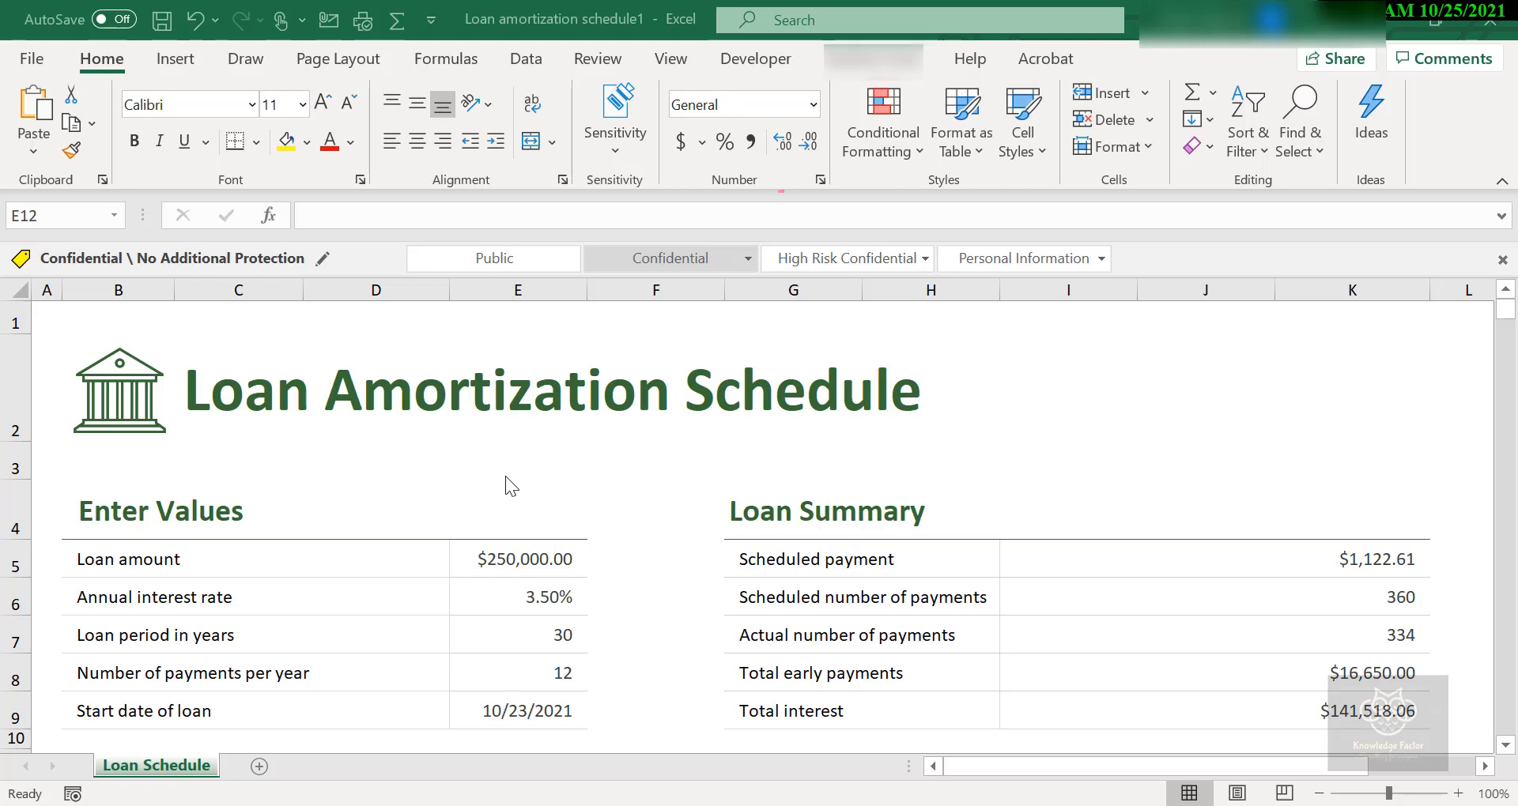
# Close the loan amortization schedule workbook without saving its changes.
pyautogui.click(1487, 24)
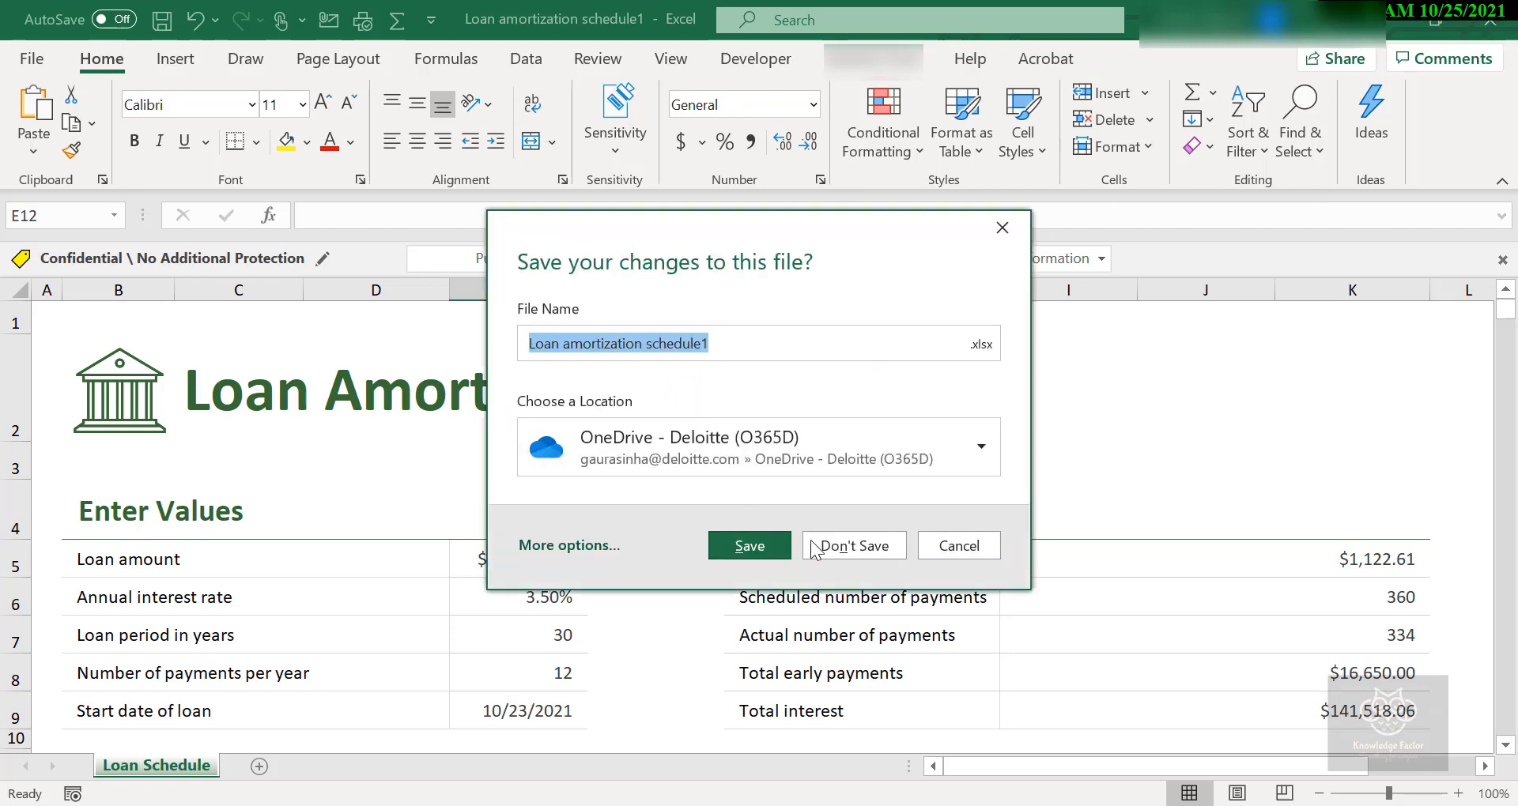
pyautogui.click(835, 536)
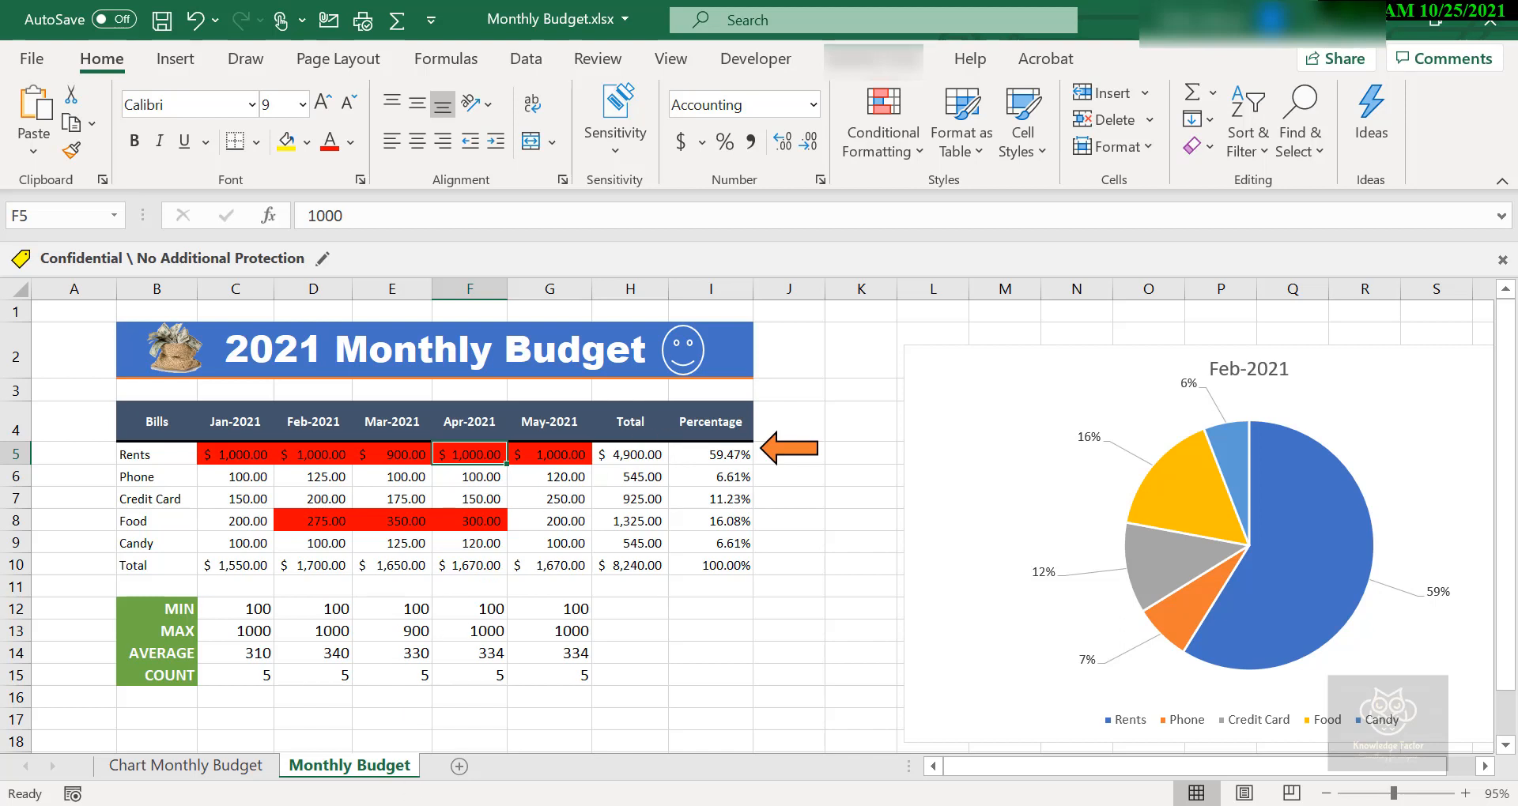
# Copy the Monthly Budget sheet into a new workbook, keeping the original sheet in place.
pyautogui.rightClick(357, 766)
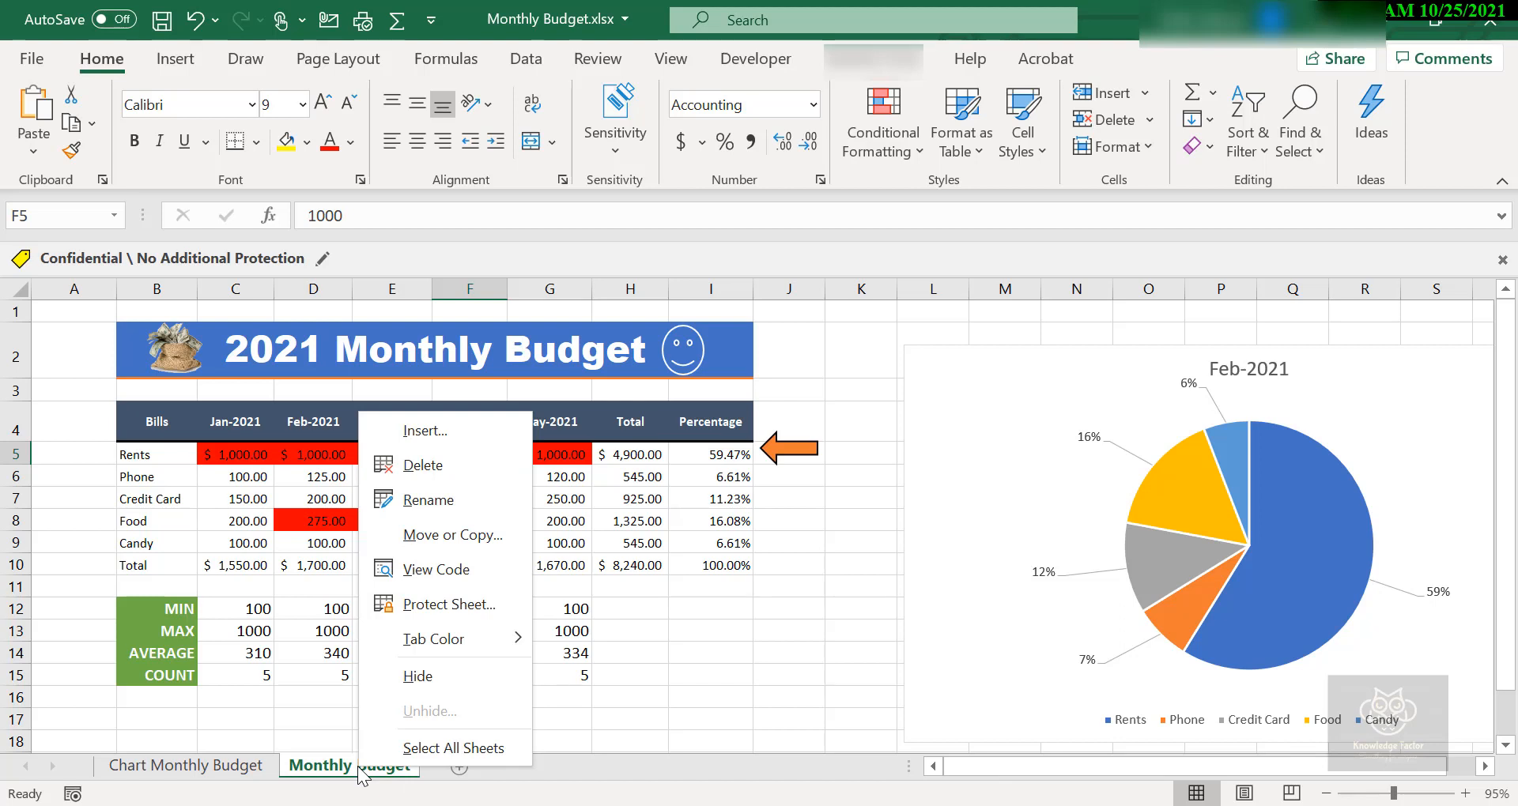
pyautogui.click(417, 535)
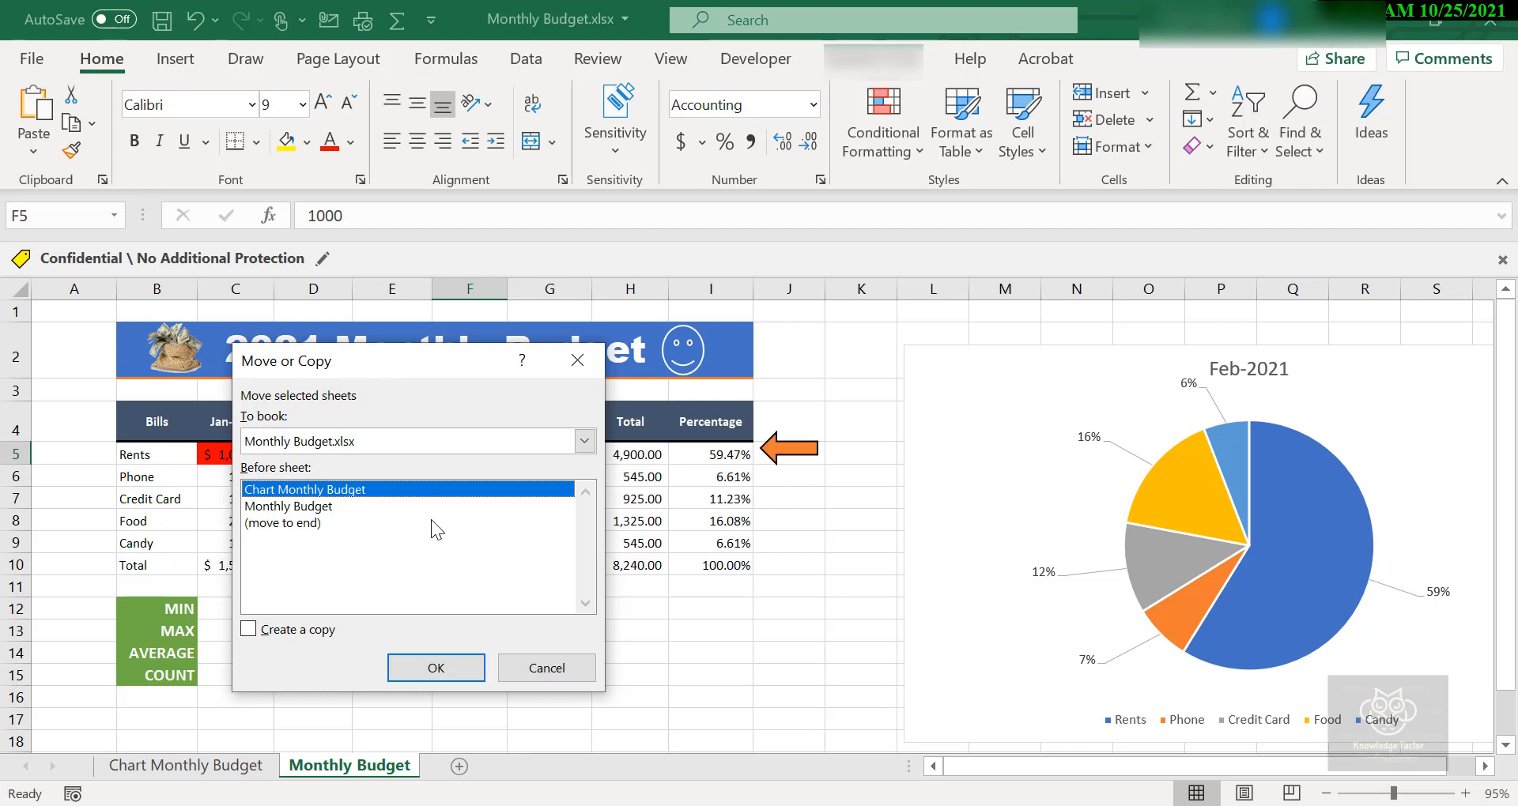
pyautogui.click(585, 441)
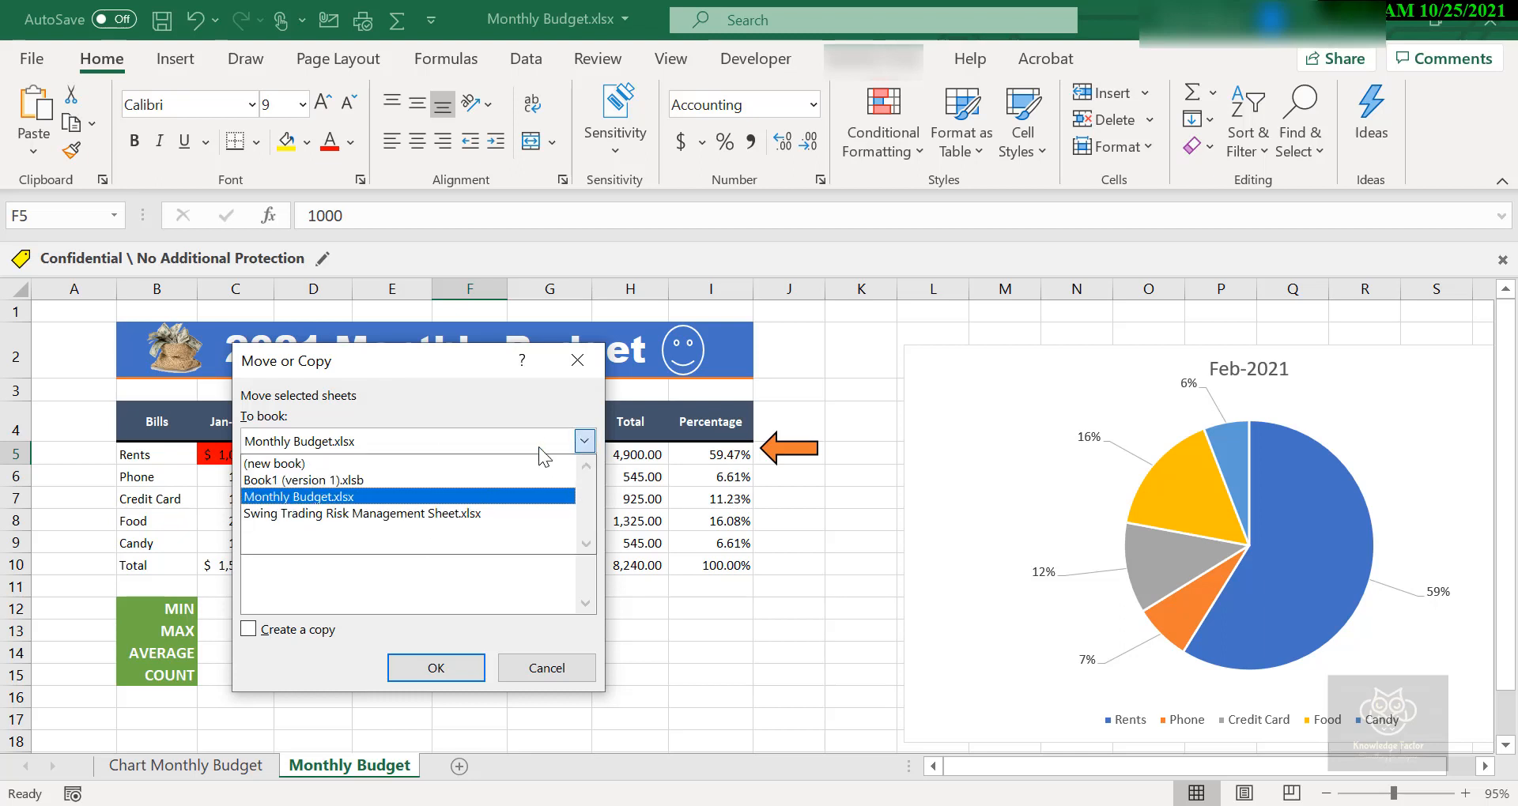
pyautogui.click(463, 463)
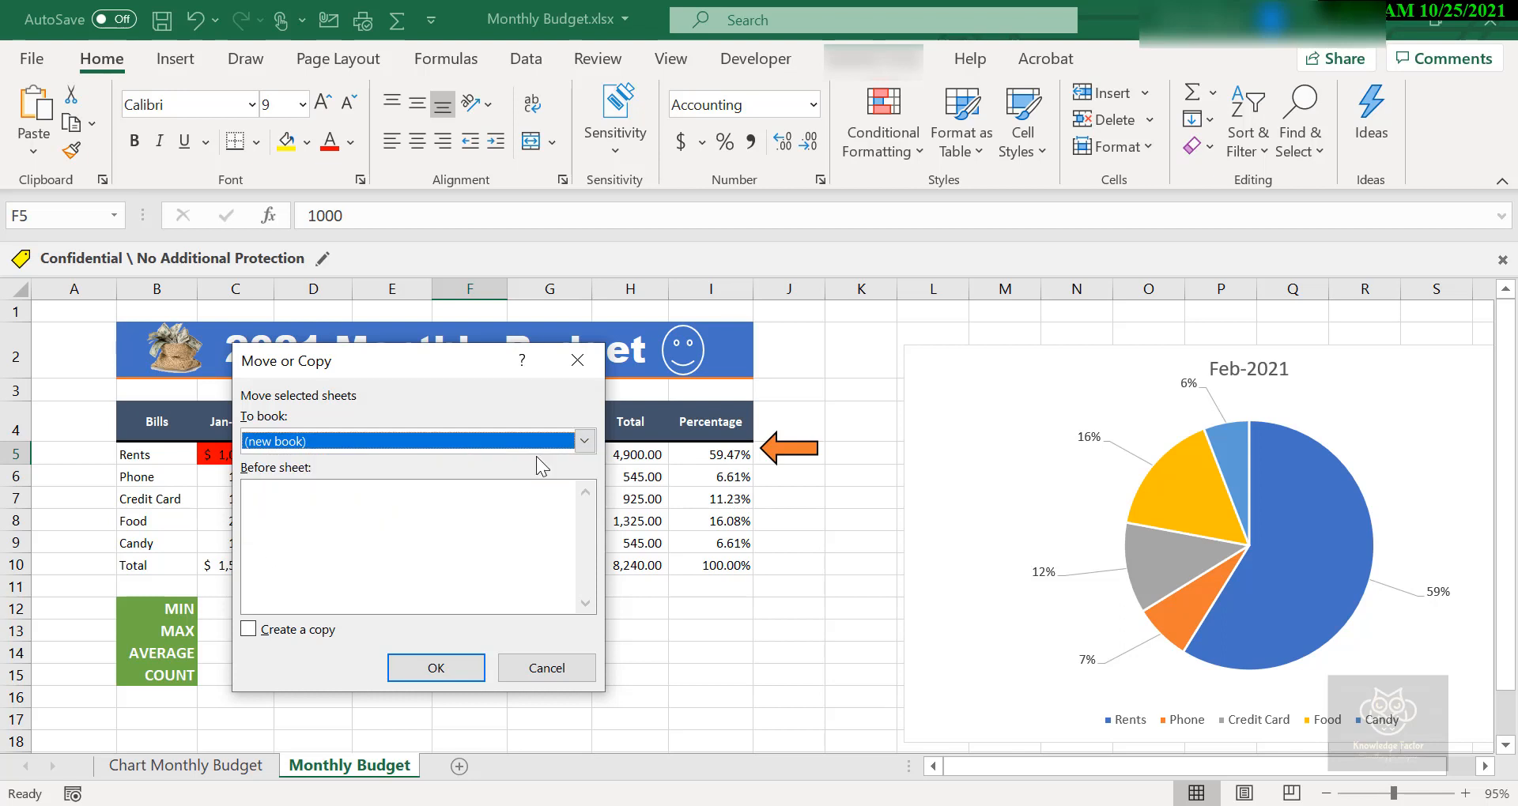
pyautogui.click(251, 631)
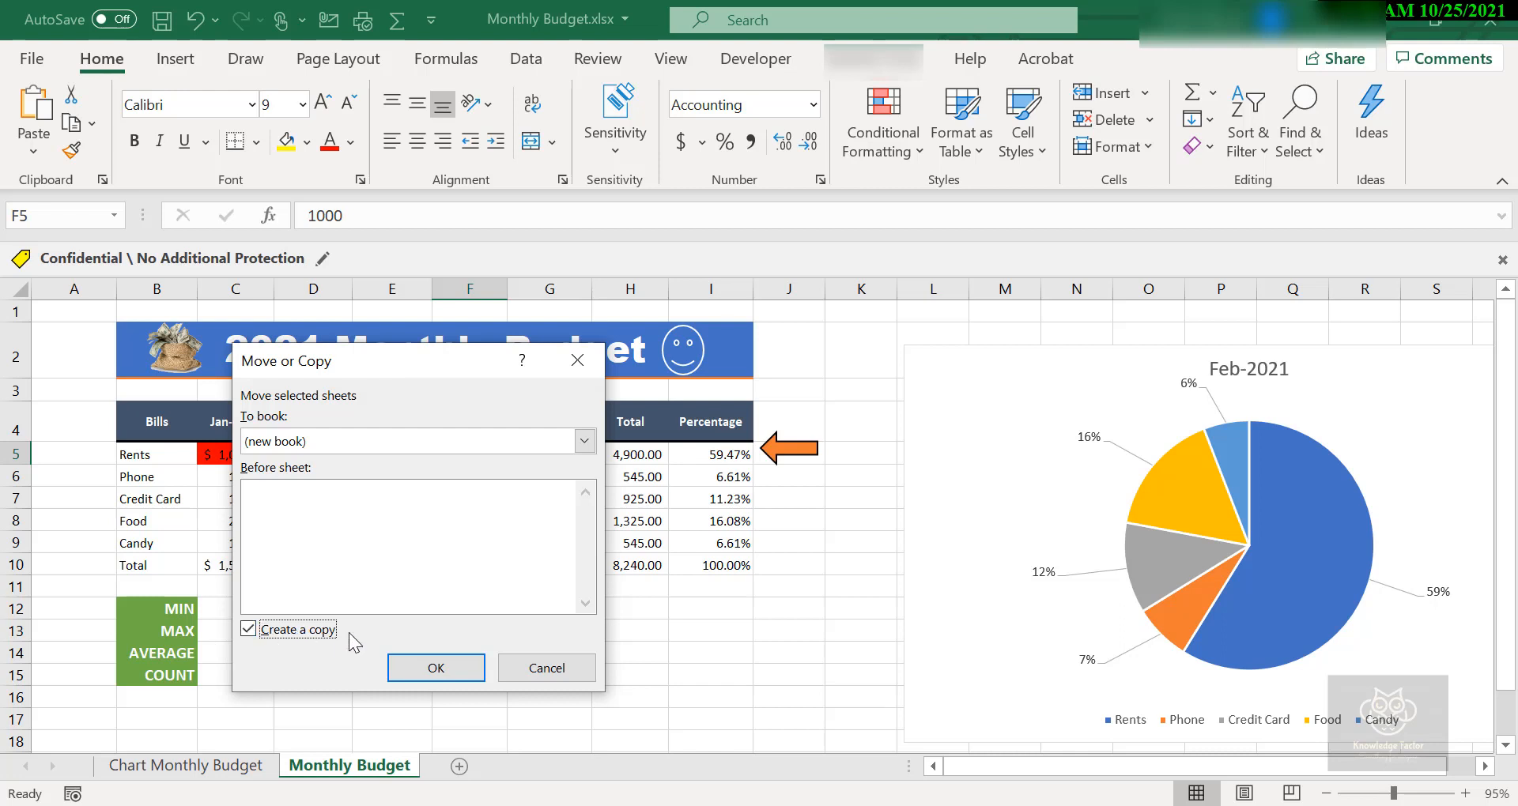
pyautogui.click(436, 670)
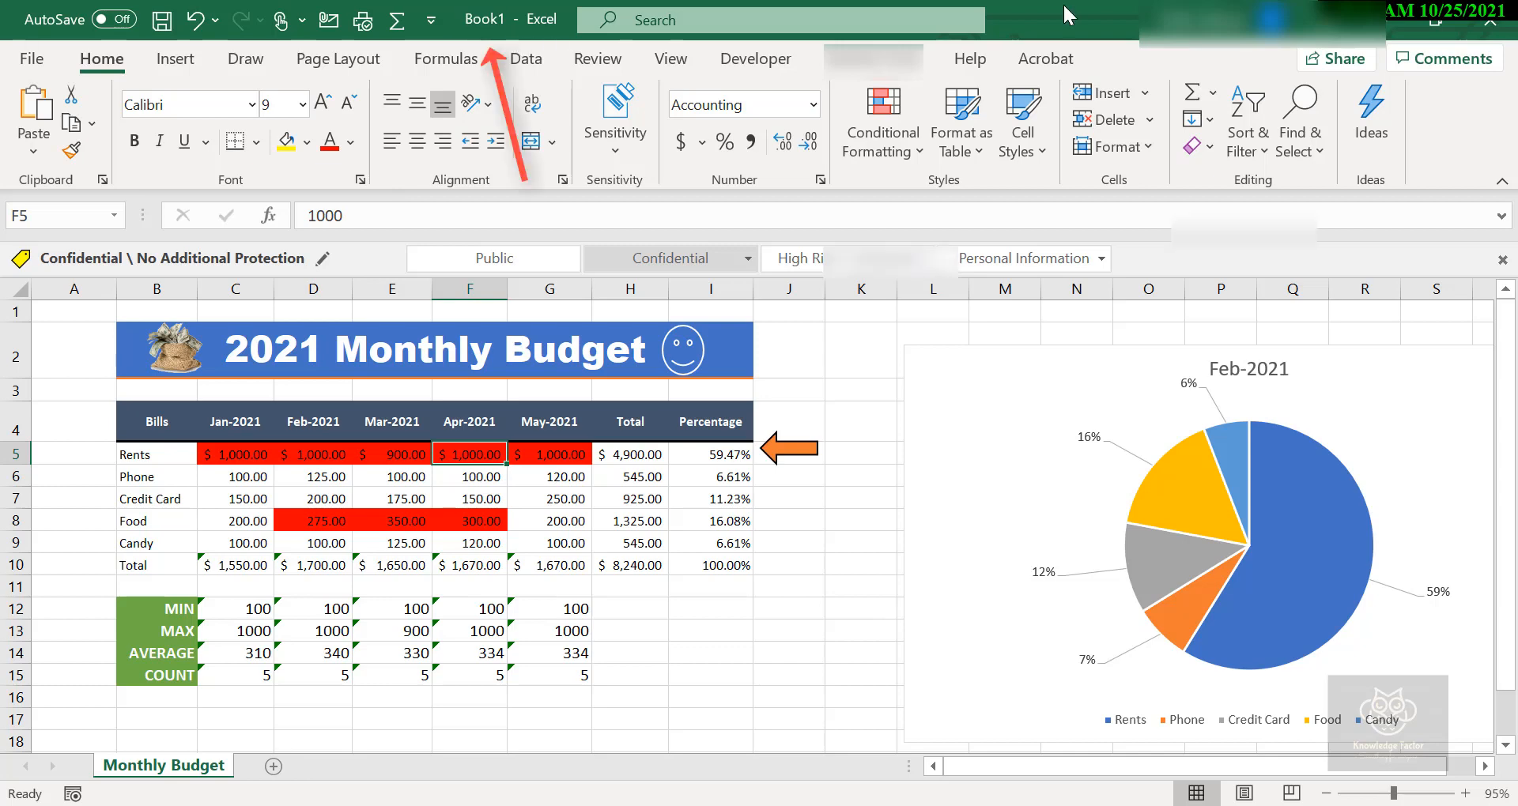
pyautogui.moveTo(1062, 3); pyautogui.dragTo(1088, 212)
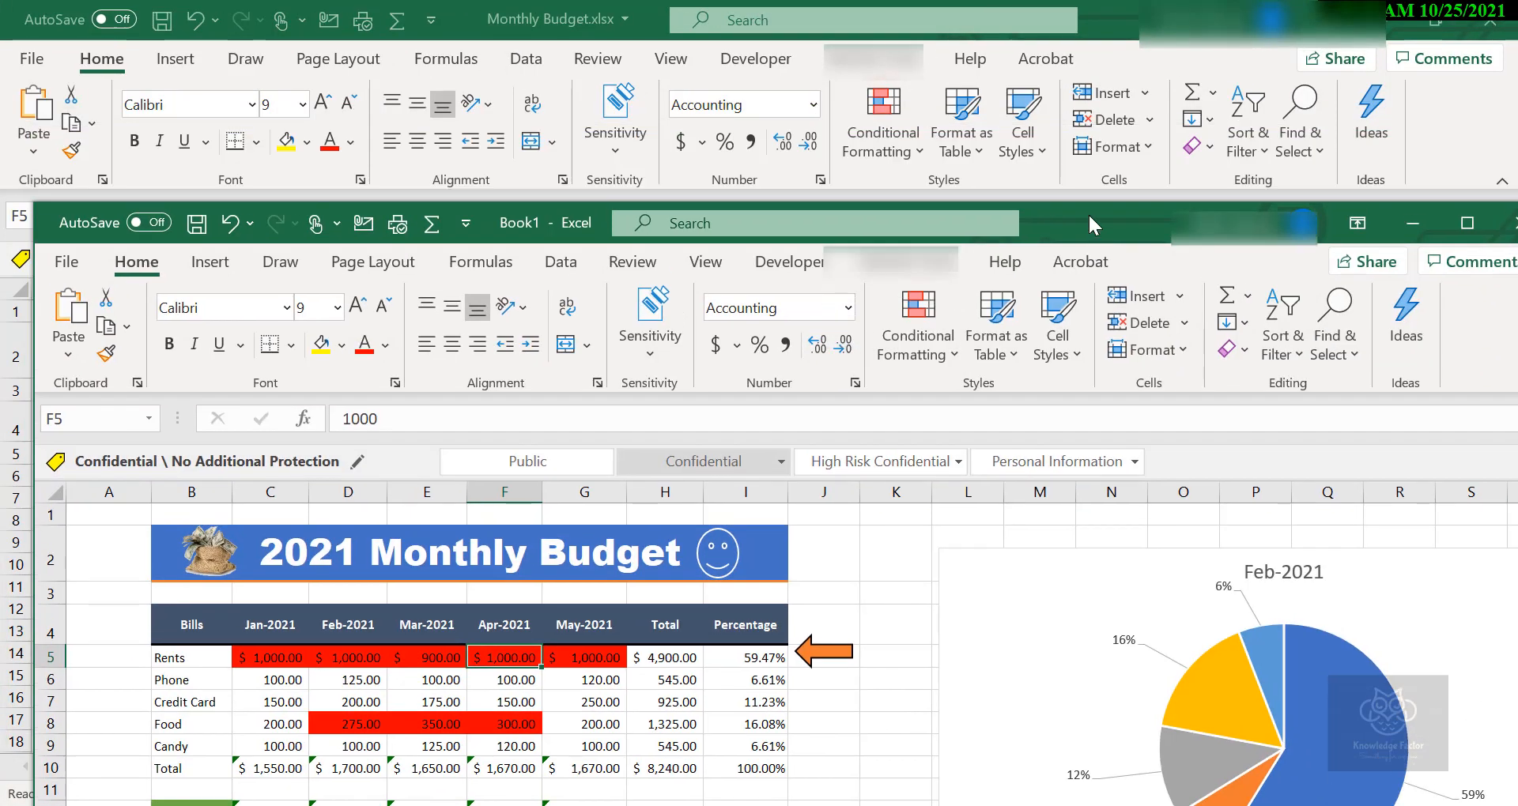
pyautogui.click(1467, 223)
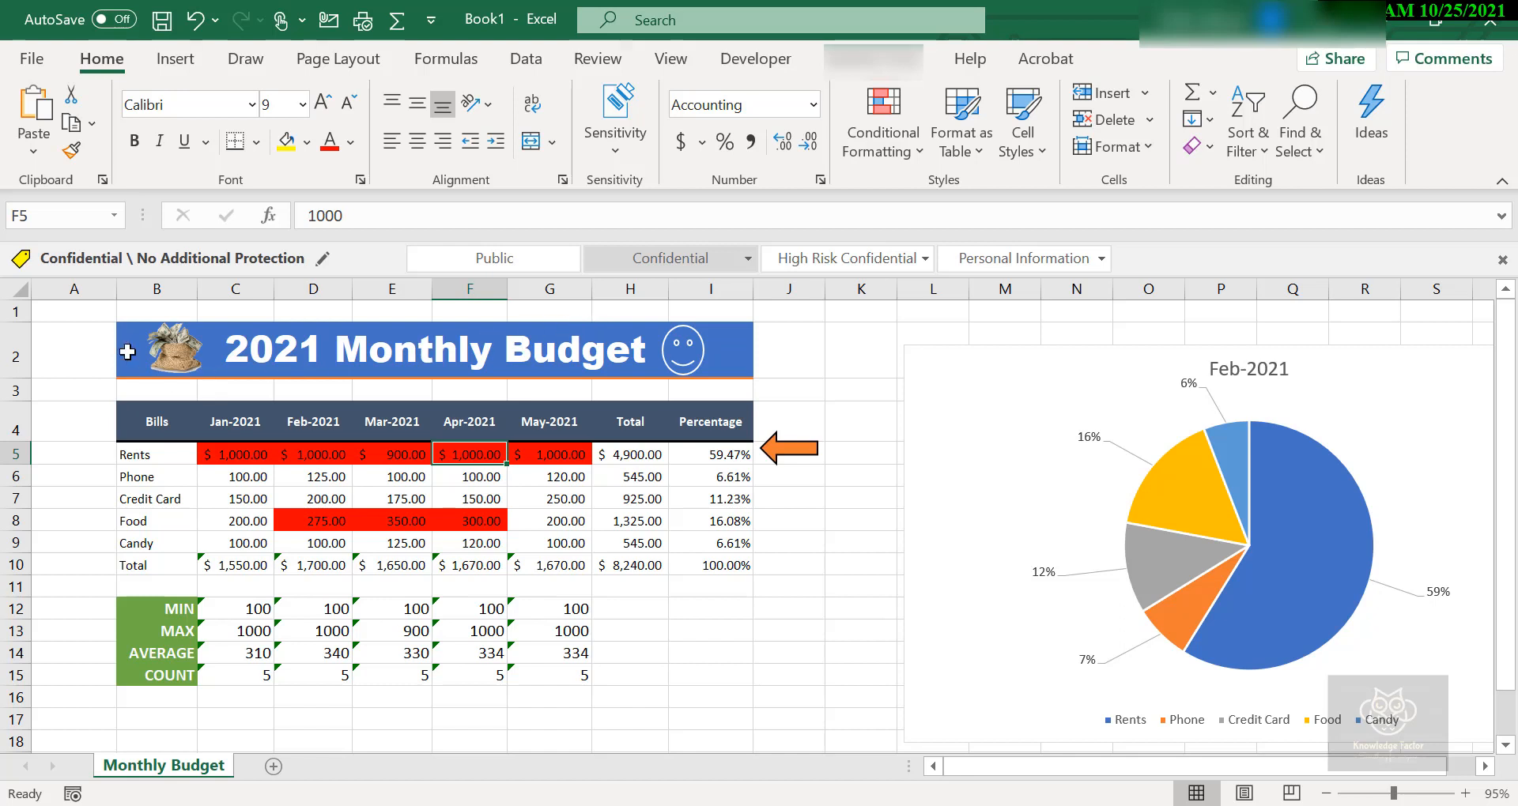
# Clear the January to May amounts for all bills in C5:G9 of the copied sheet.
pyautogui.moveTo(230, 456); pyautogui.dragTo(394, 496)
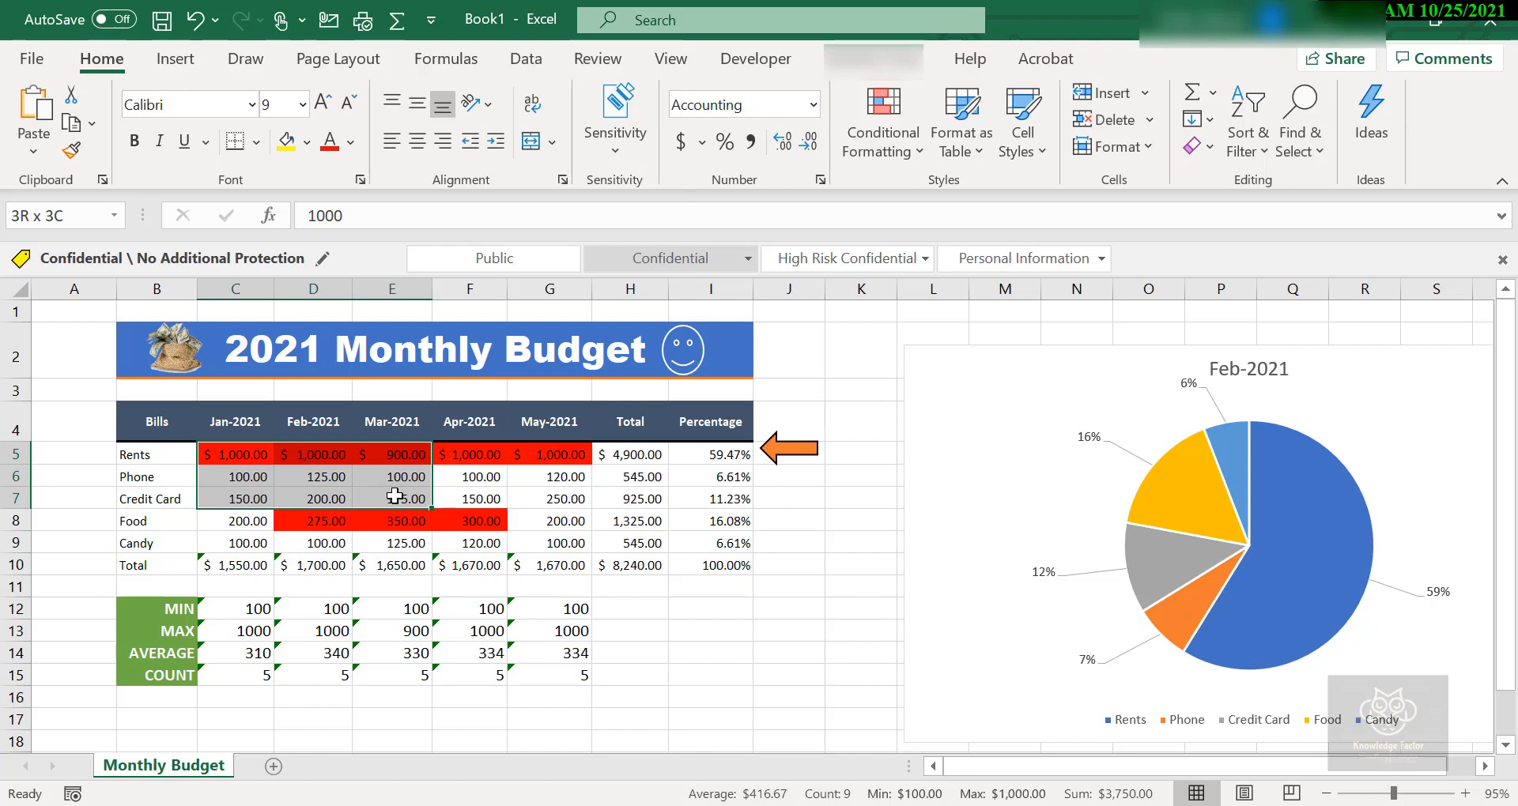
pyautogui.moveTo(237, 454); pyautogui.dragTo(564, 540)
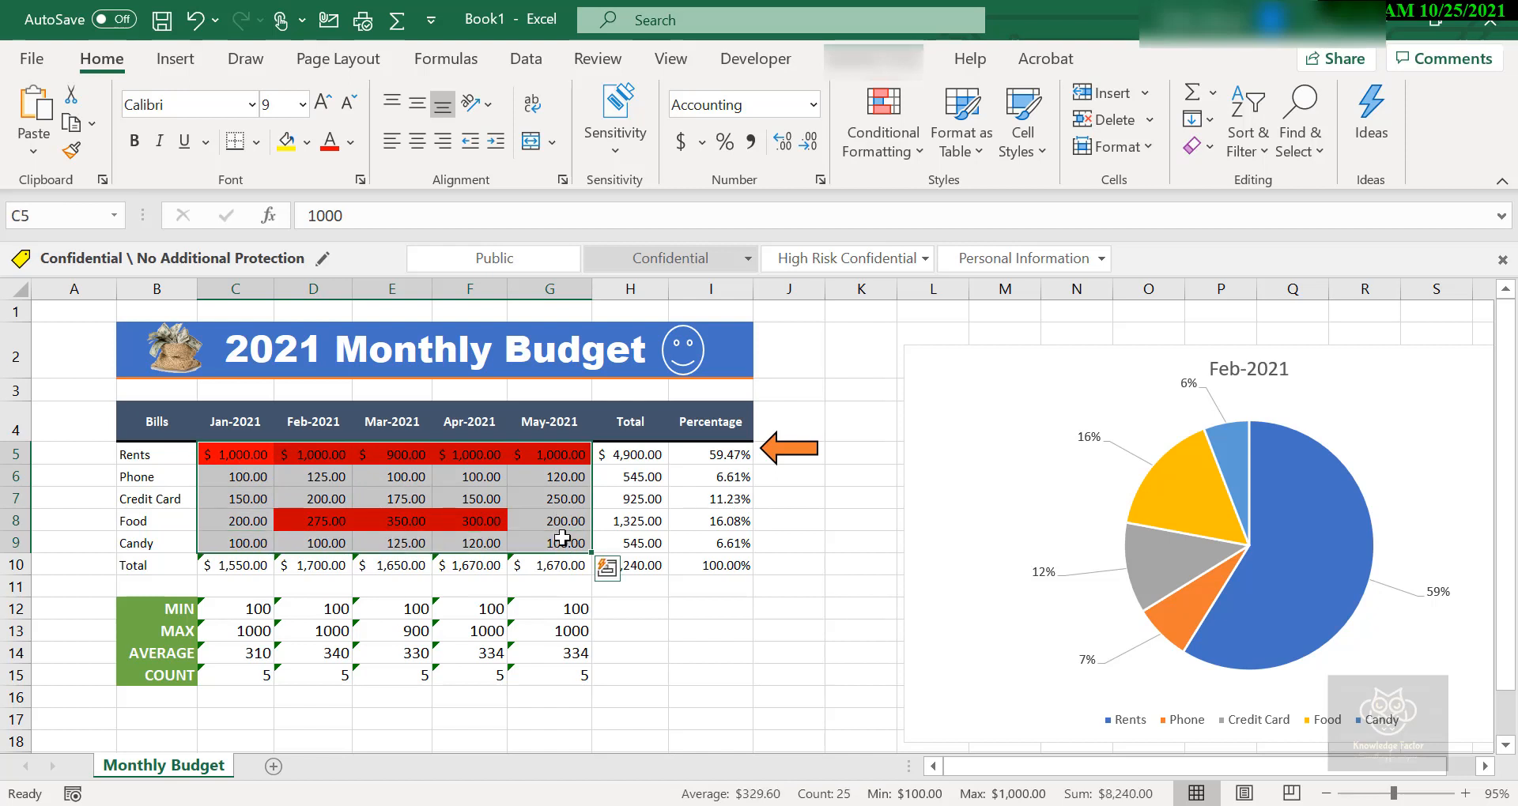
pyautogui.press('Delete')
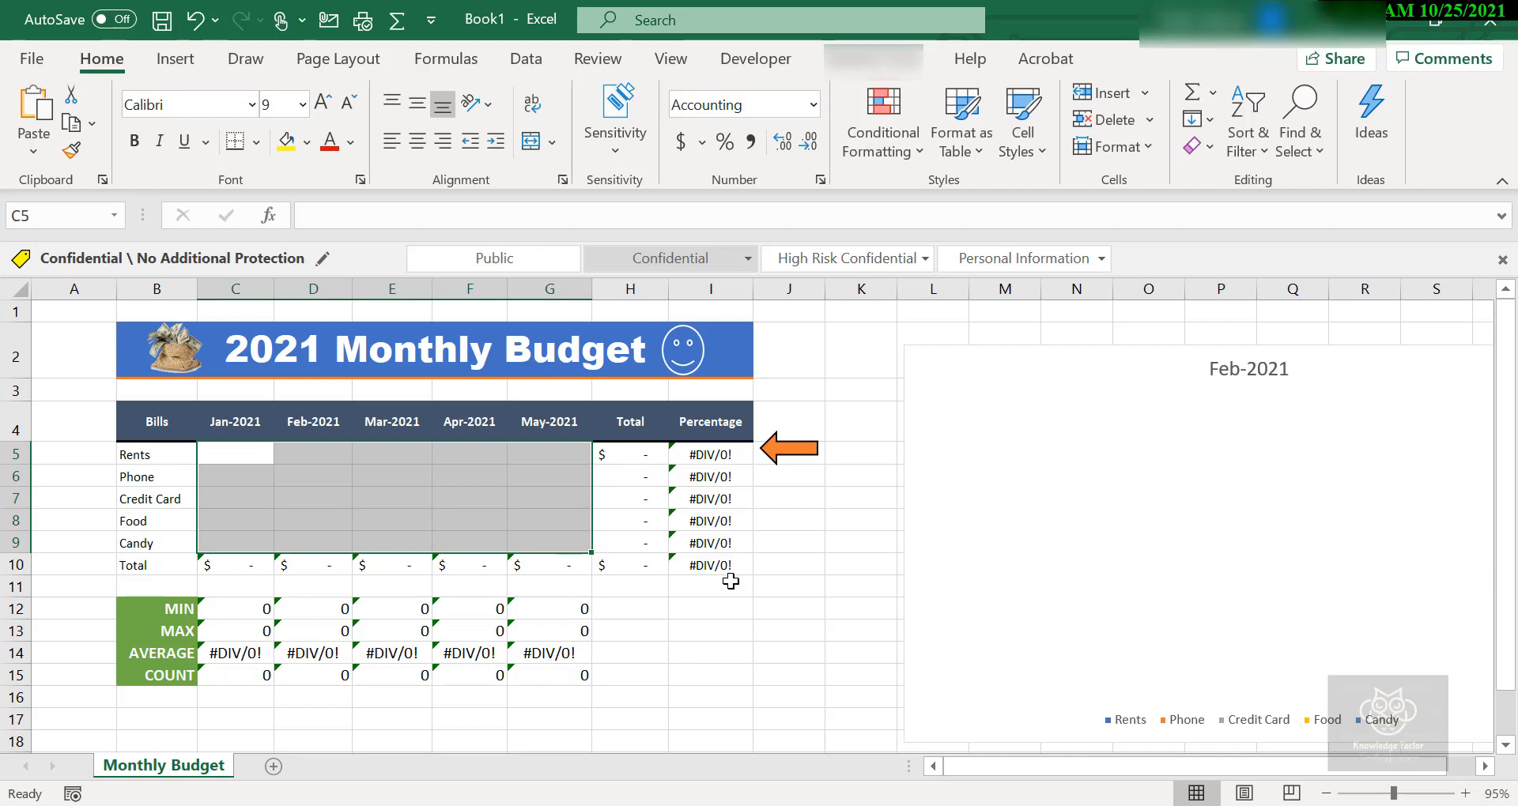
pyautogui.click(713, 627)
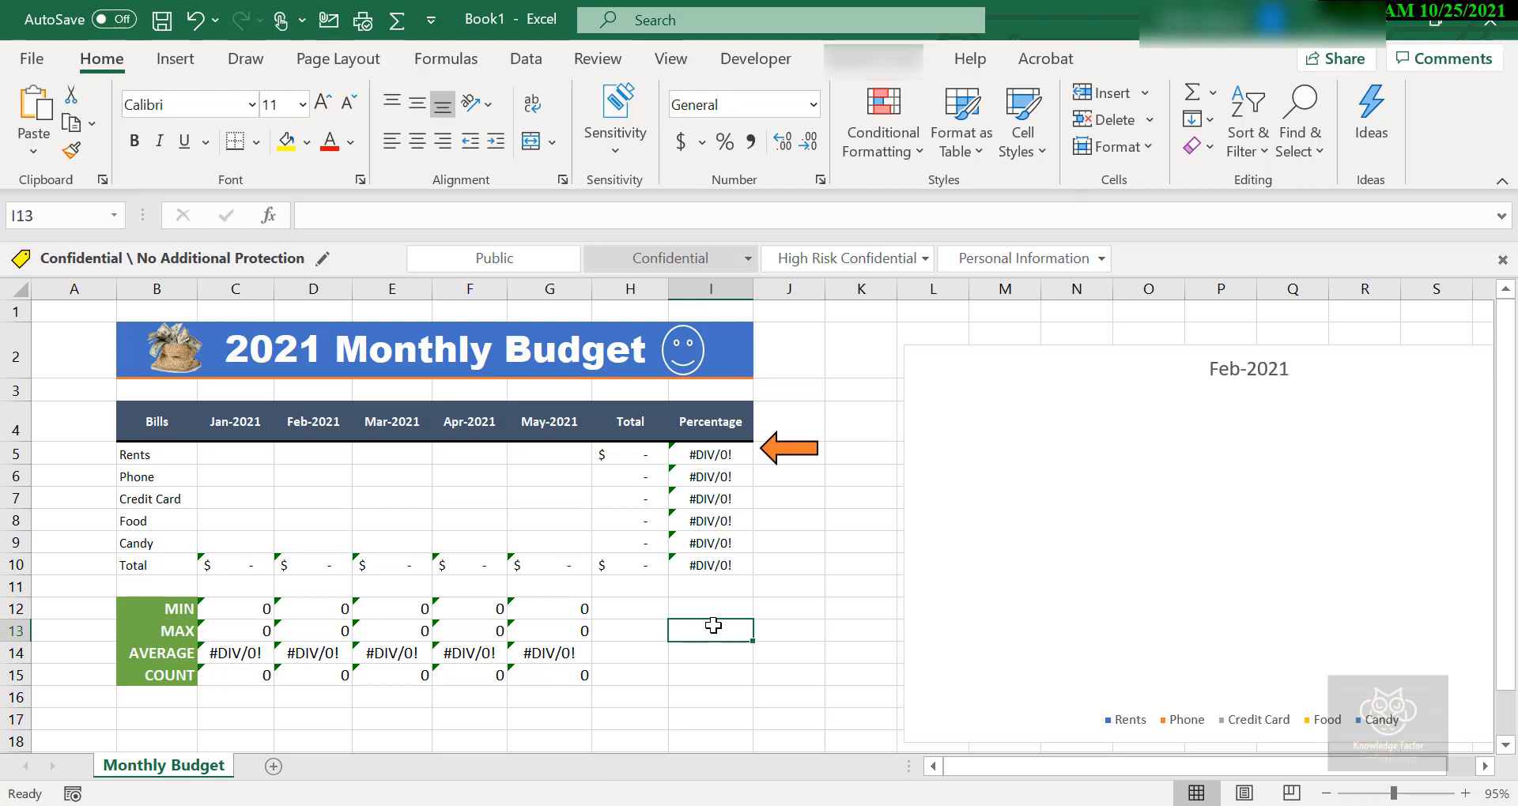
# Start saving the cleared workbook as a new file with the Excel Template (*.xltx) type.
pyautogui.click(33, 59)
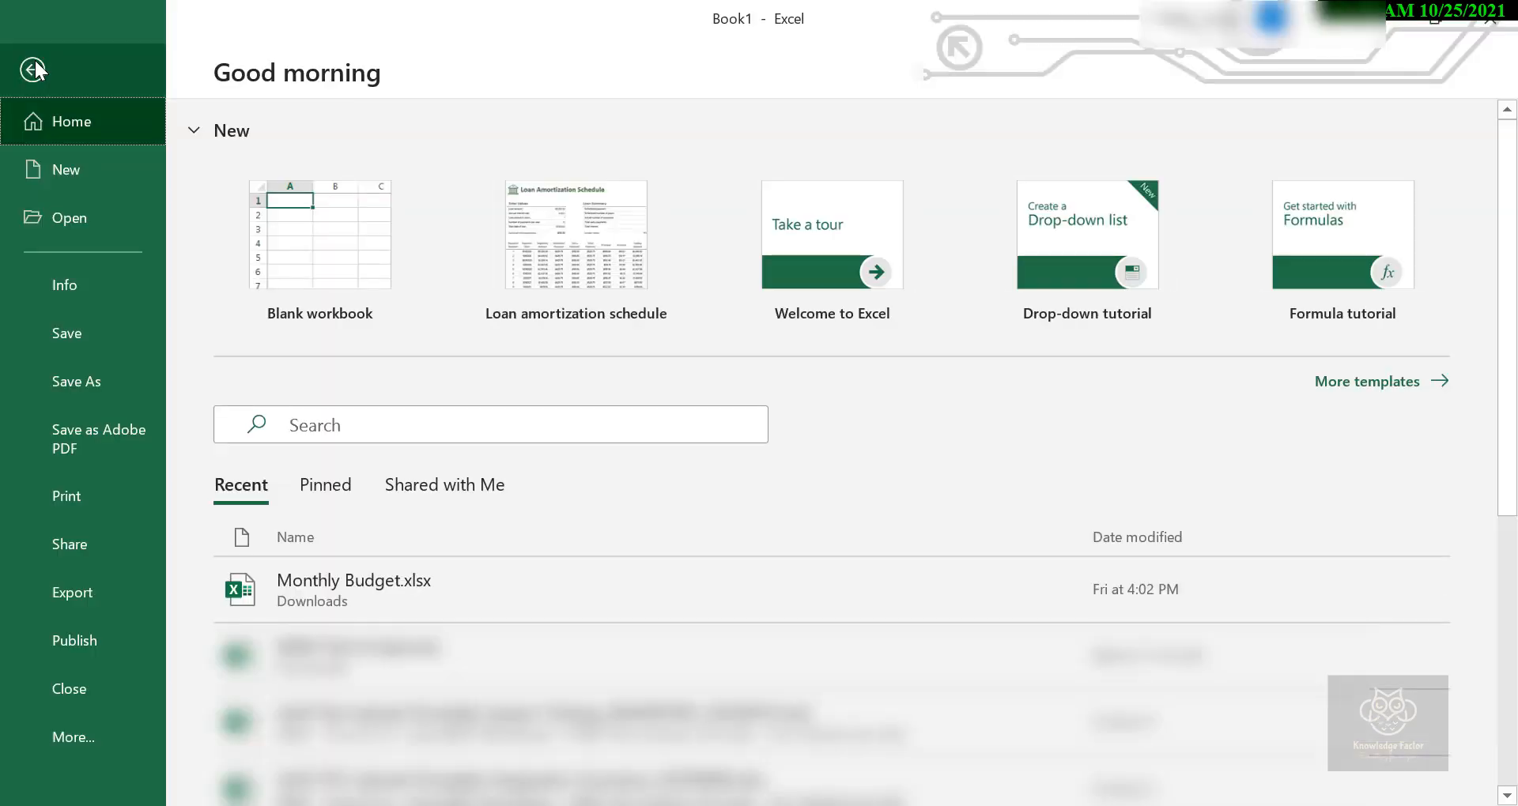
pyautogui.click(85, 381)
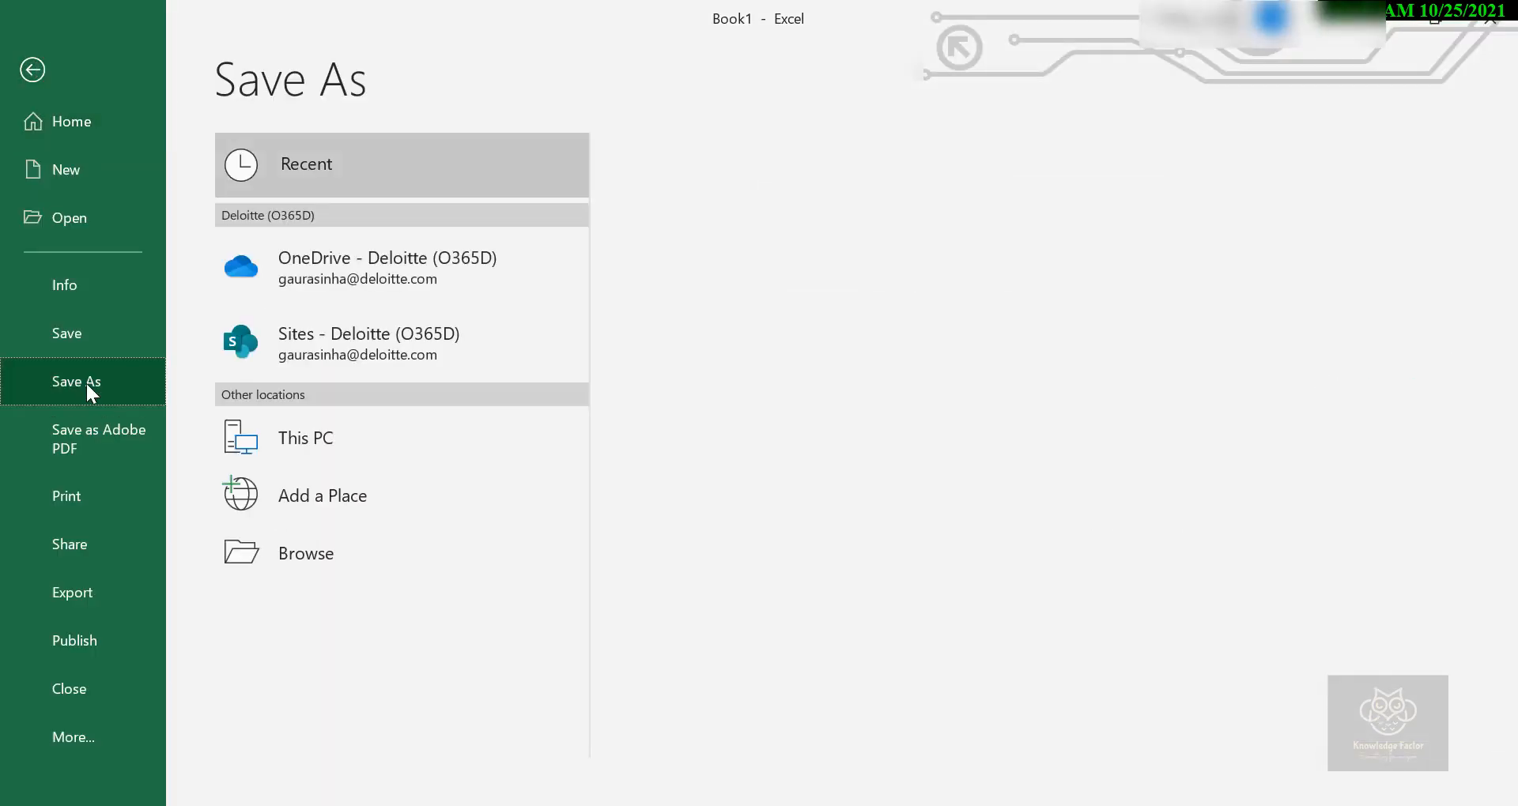
pyautogui.click(317, 563)
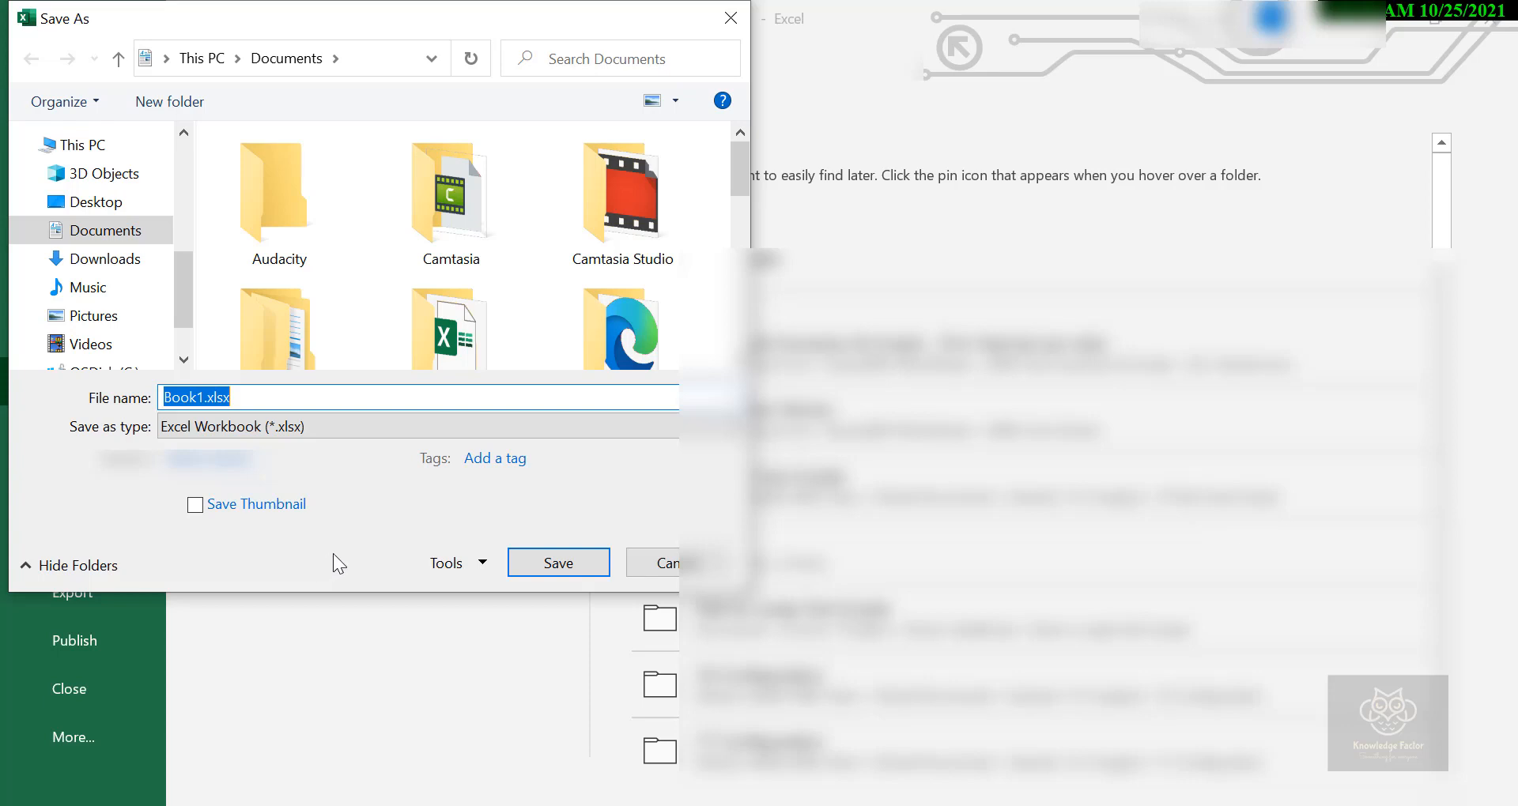
pyautogui.click(731, 426)
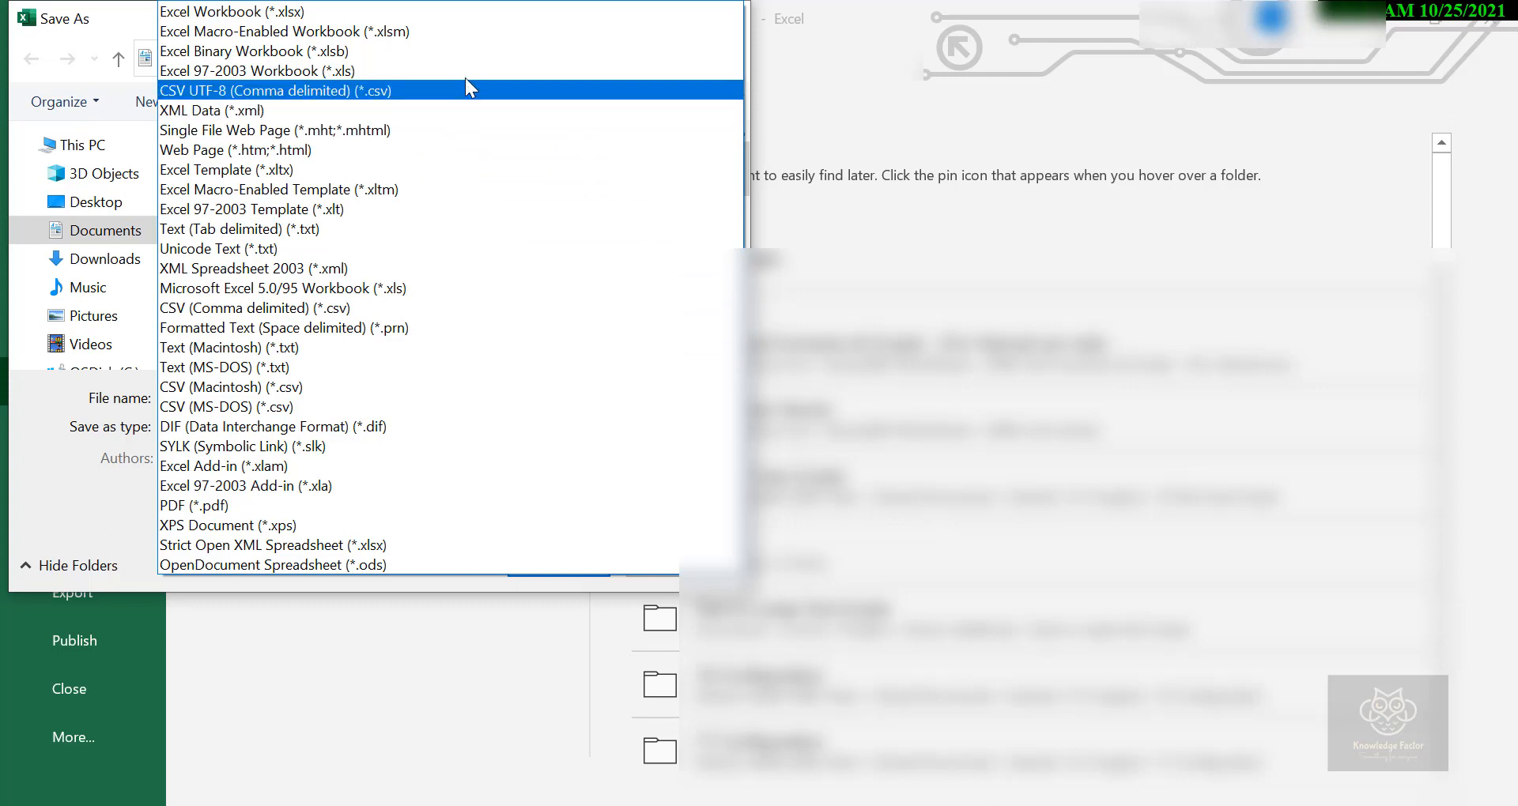
pyautogui.click(459, 167)
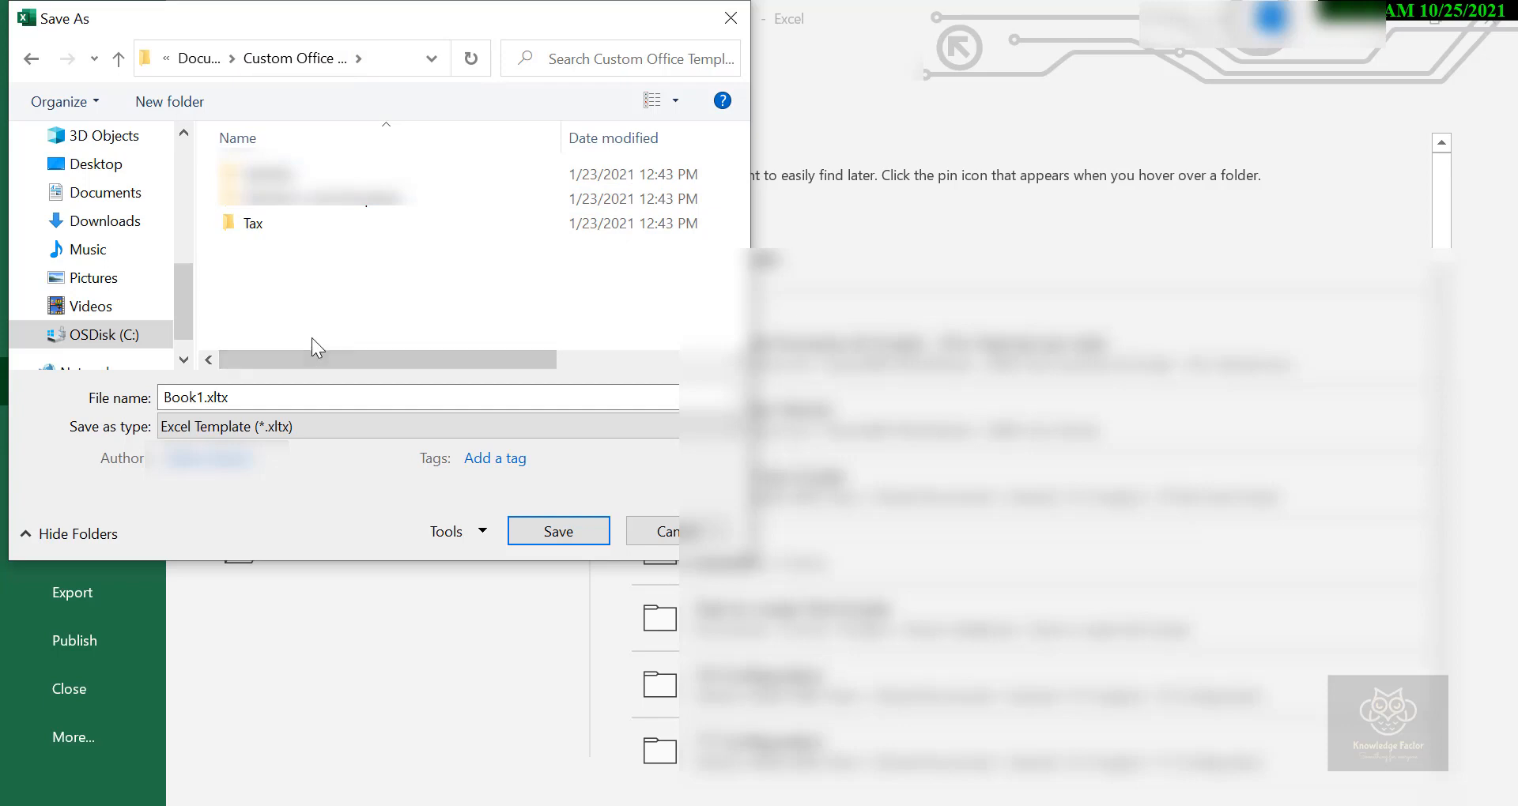
# Name the template MonthlyBudget01.xltx and save it in the Custom Office Templates folder.
pyautogui.doubleClick(204, 395)
pyautogui.moveTo(204, 395); pyautogui.dragTo(124, 398)
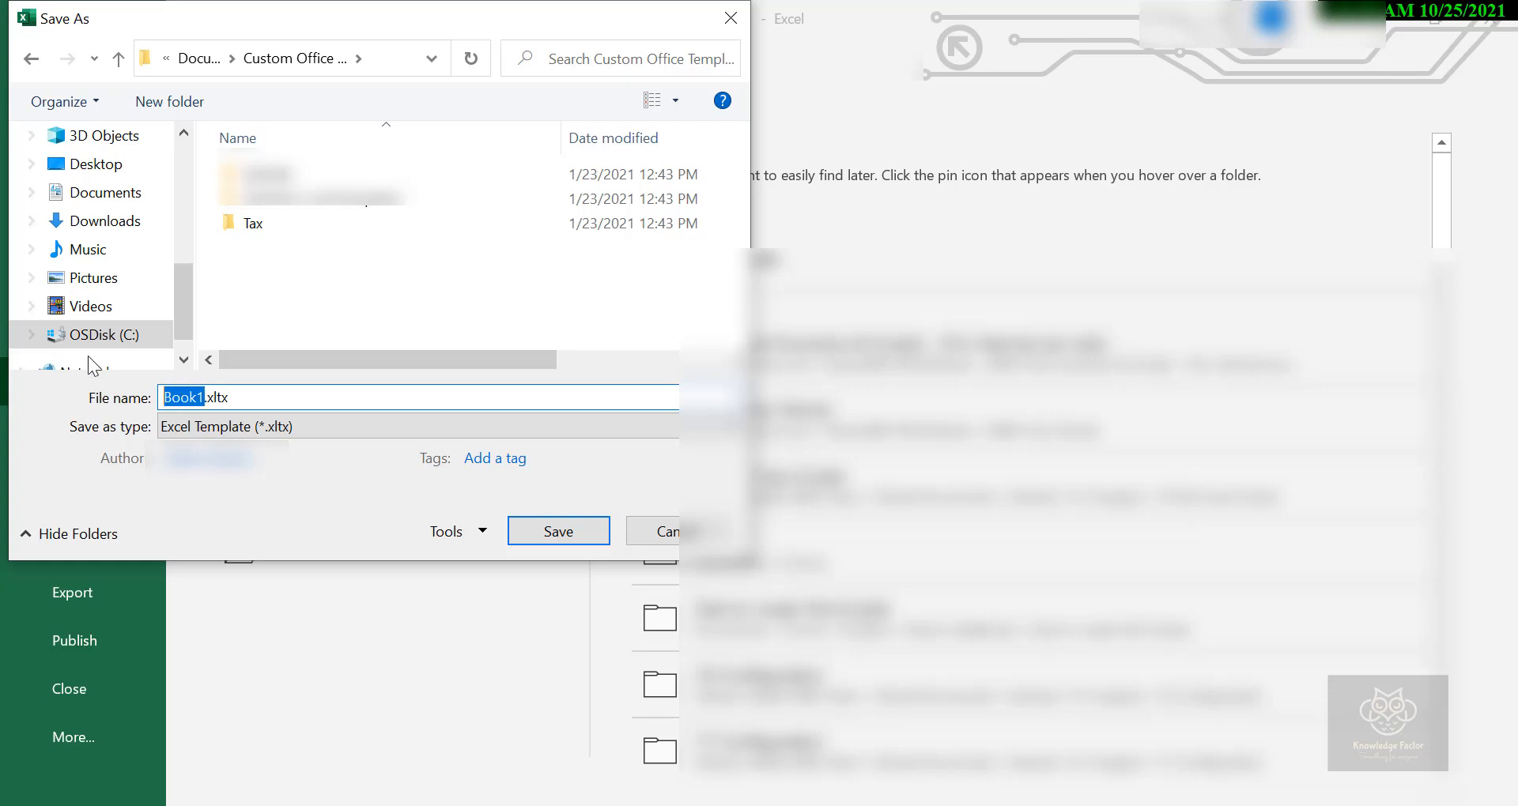
pyautogui.write('Monthly')
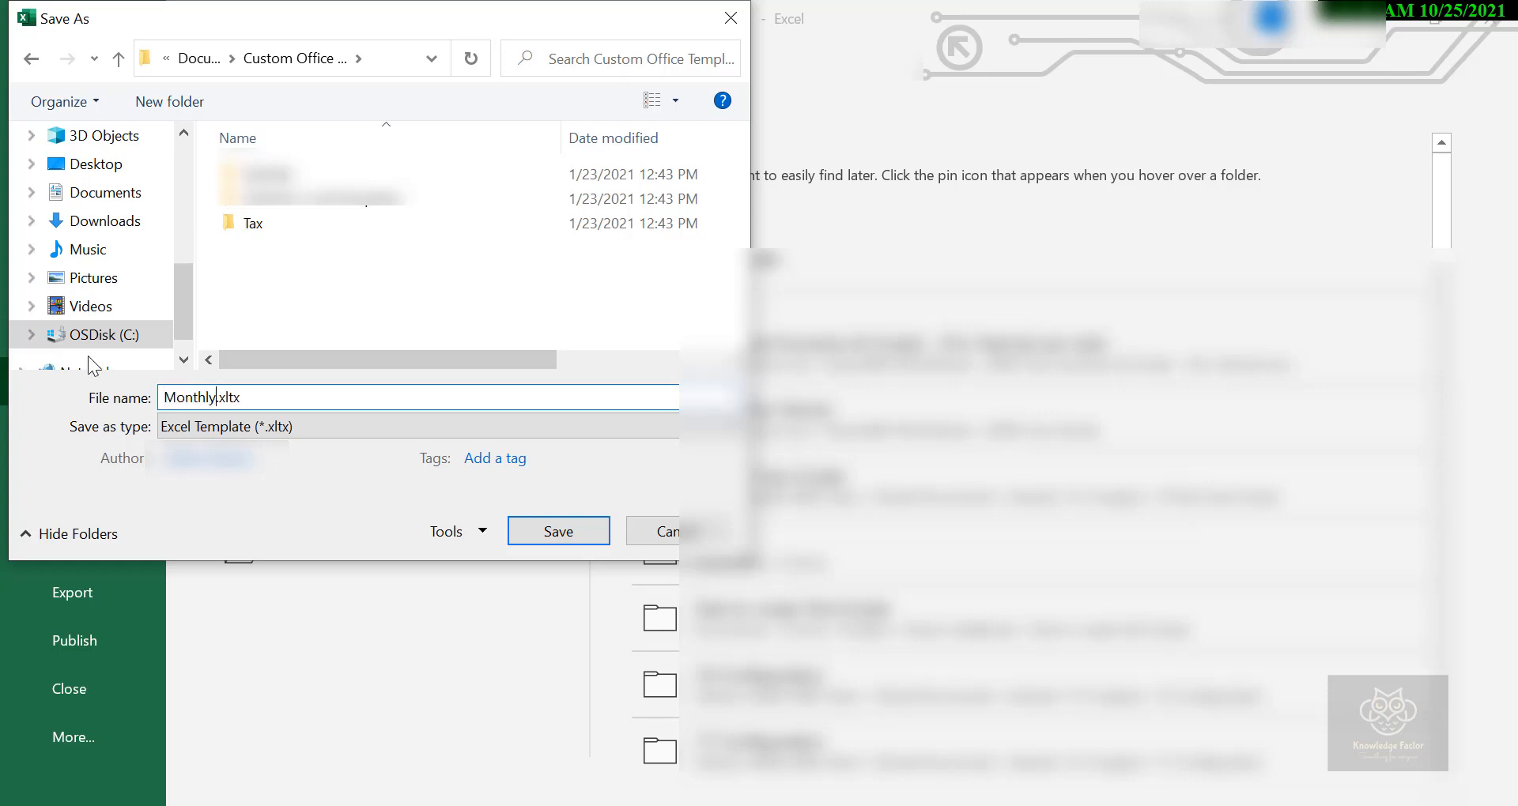
pyautogui.write('Budget01')
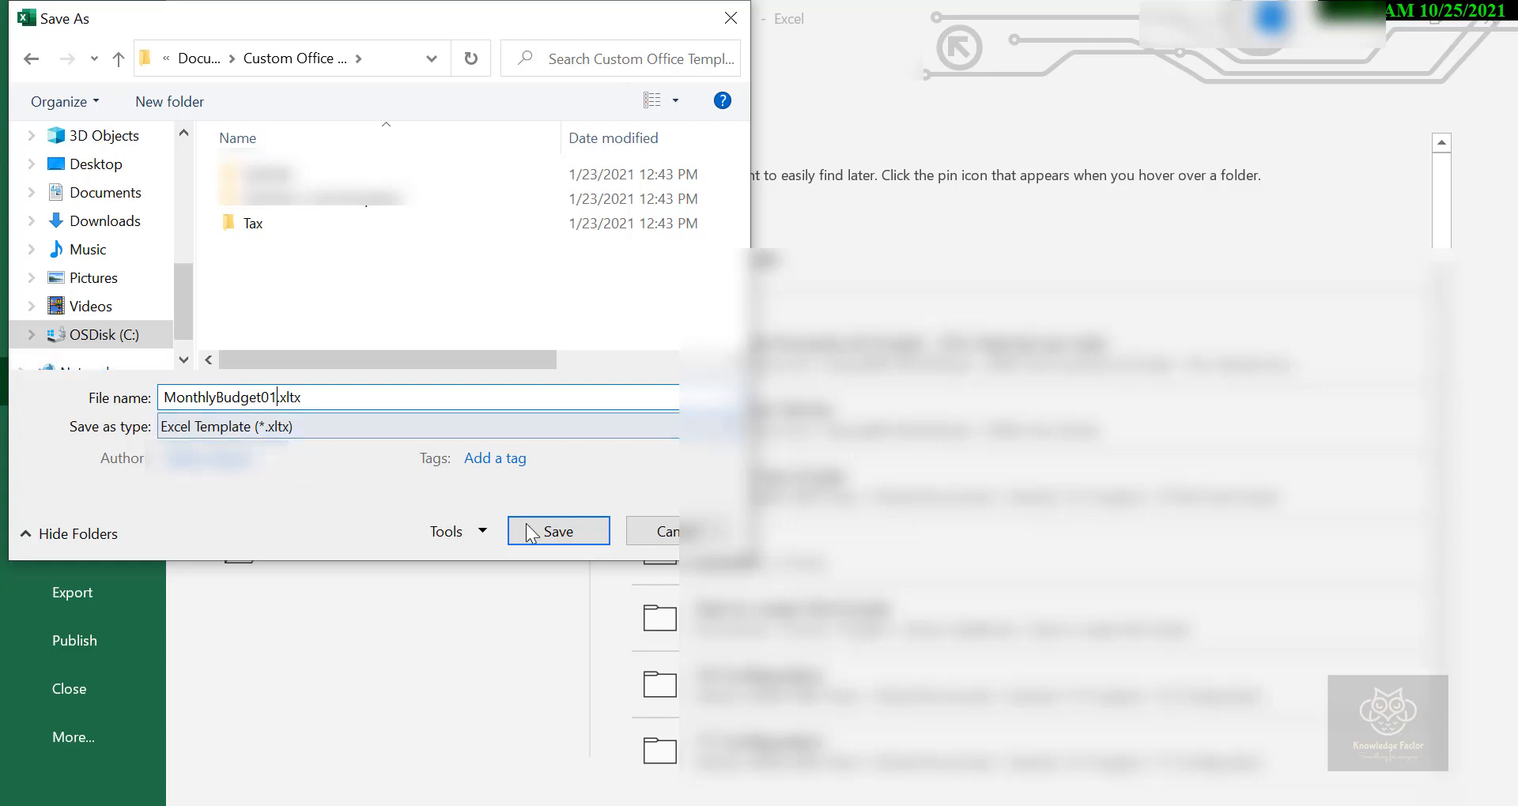
pyautogui.click(558, 532)
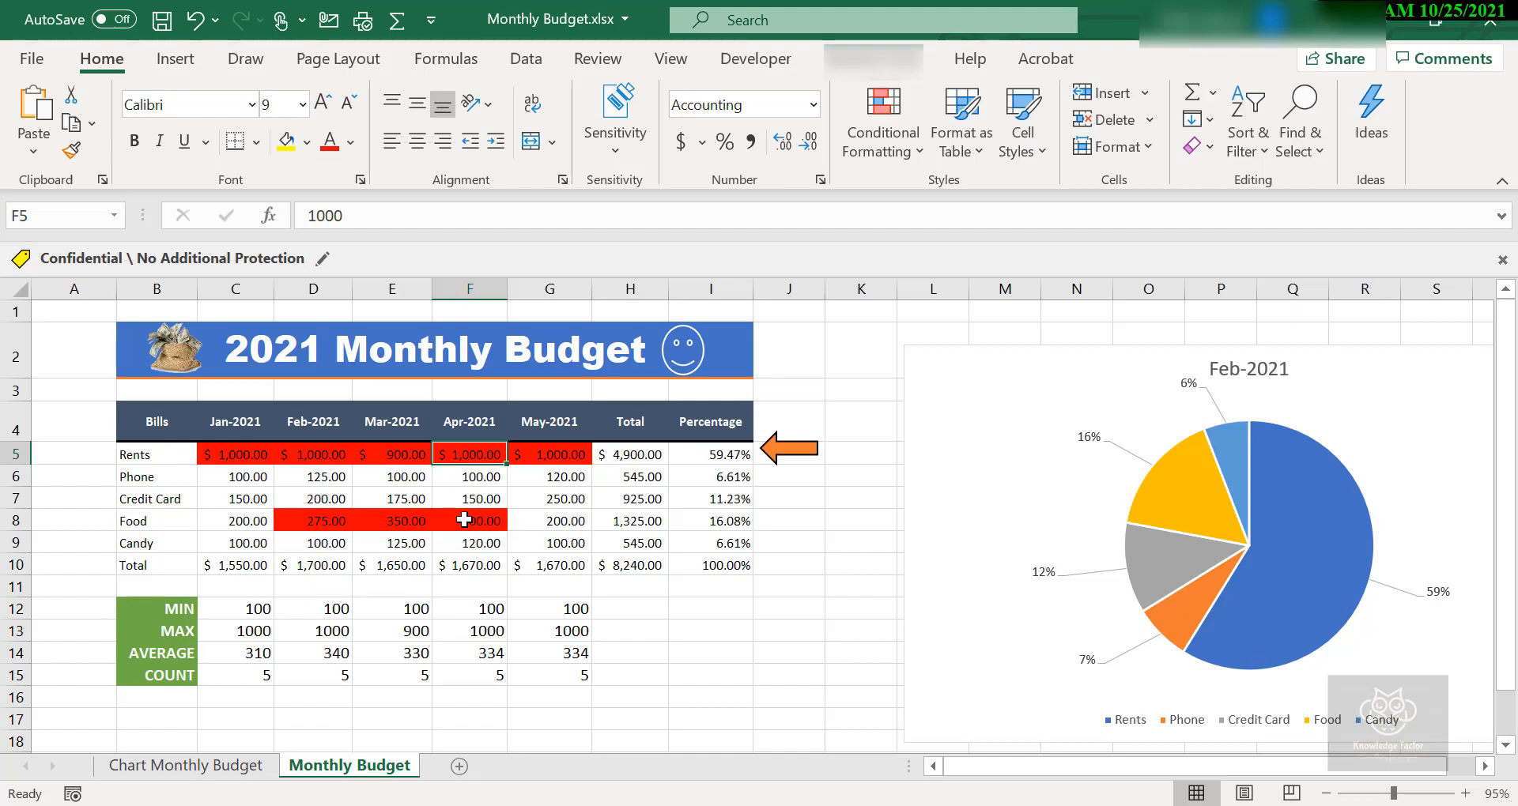
# Create a new workbook from the personal template MonthlyBudget01.
pyautogui.click(25, 59)
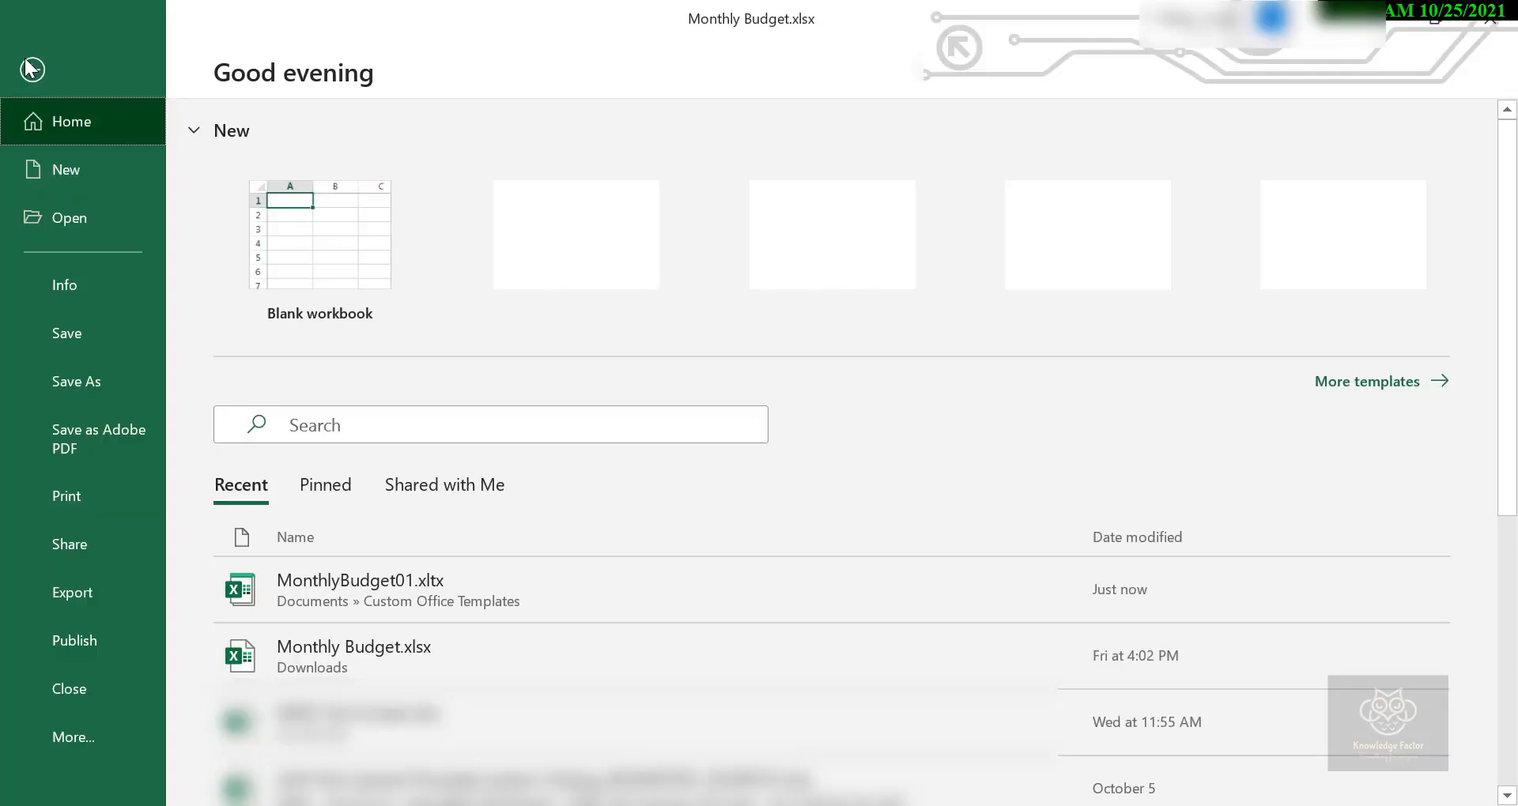
pyautogui.click(55, 170)
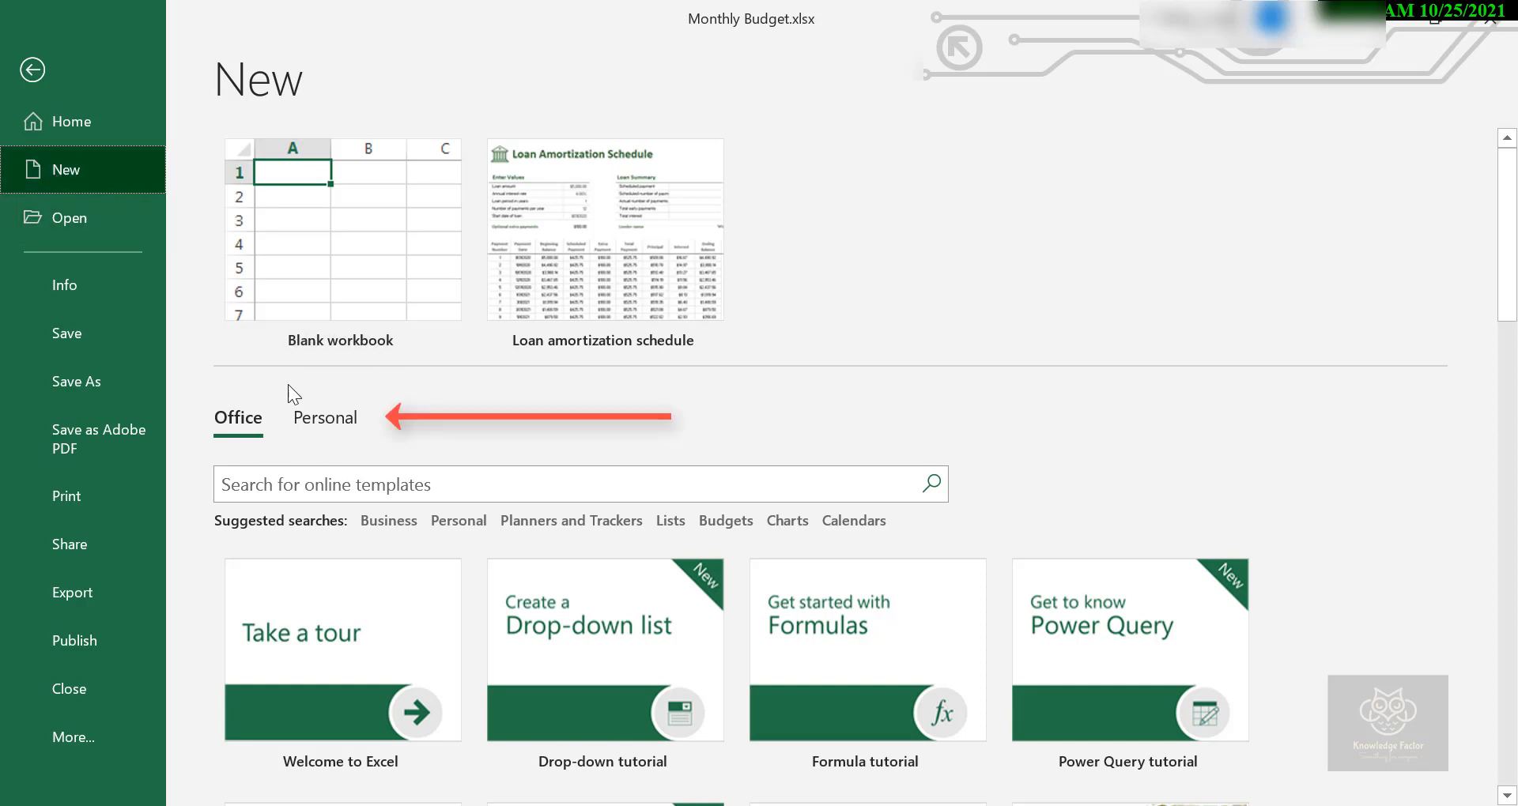
pyautogui.click(323, 424)
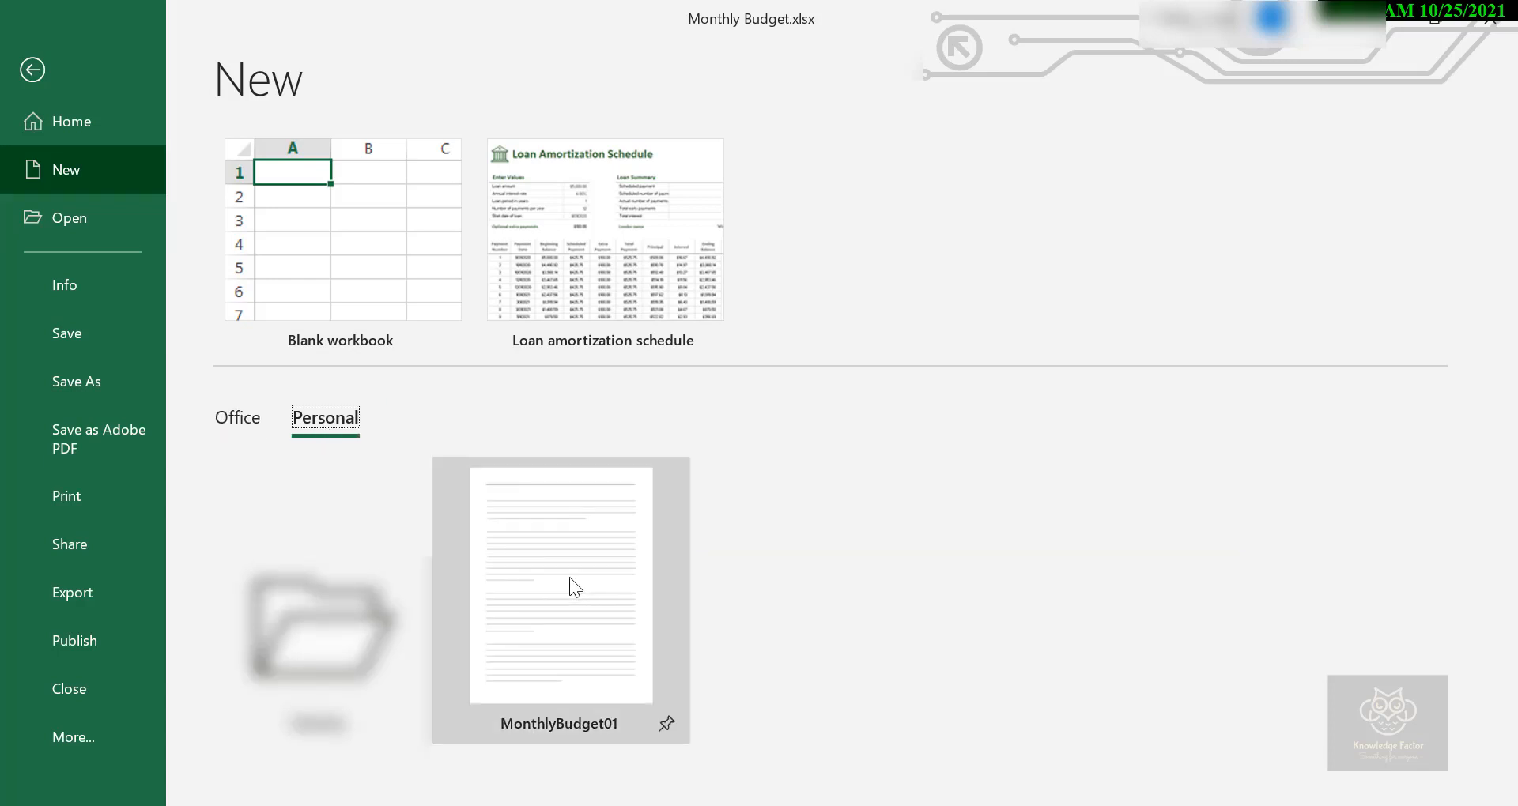
pyautogui.click(504, 515)
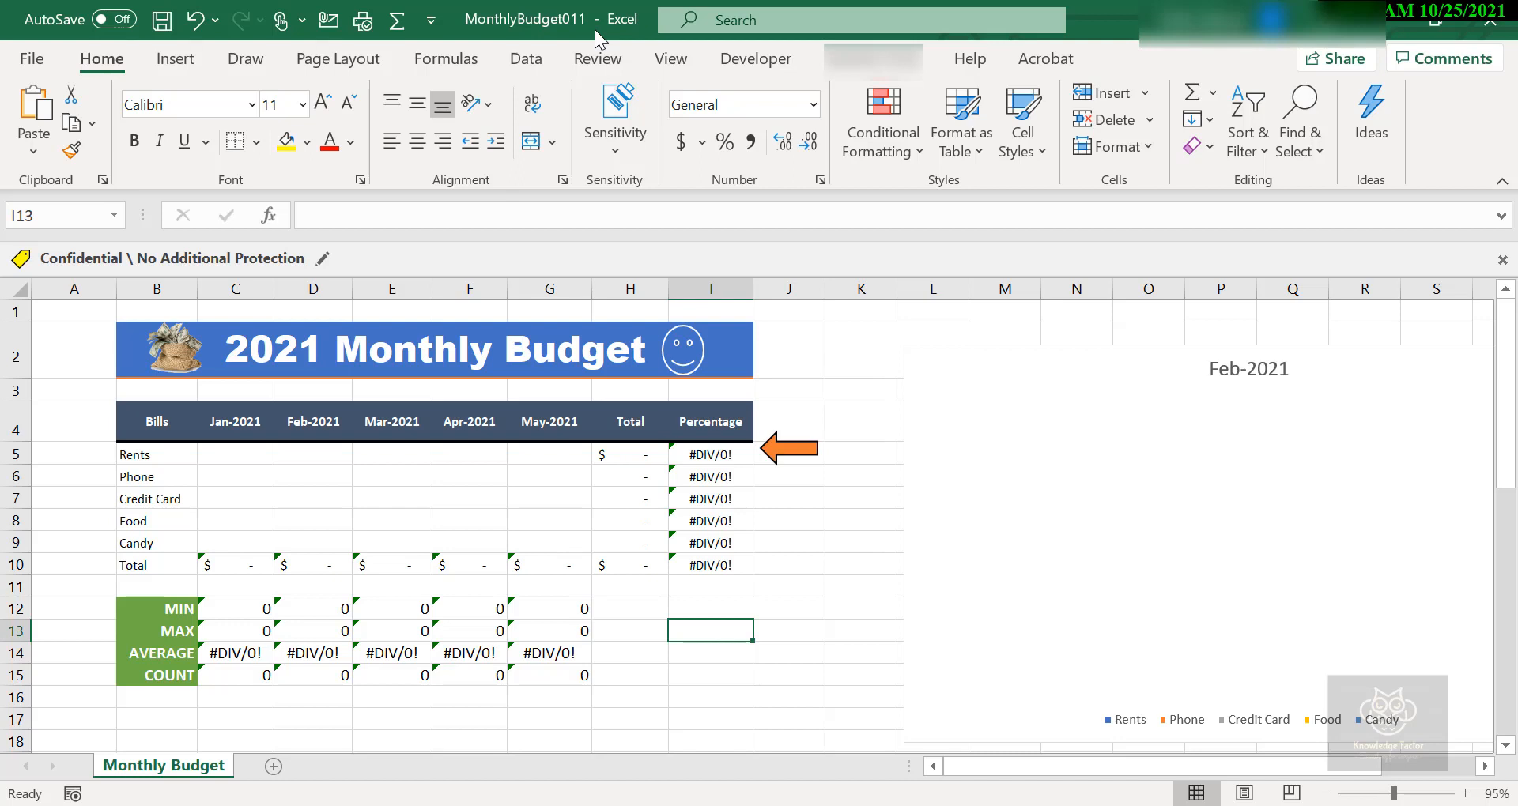
# Enter 1200 as the Rents amount for each month from Jan-2021 to May-2021.
pyautogui.click(238, 456)
pyautogui.write('1200')
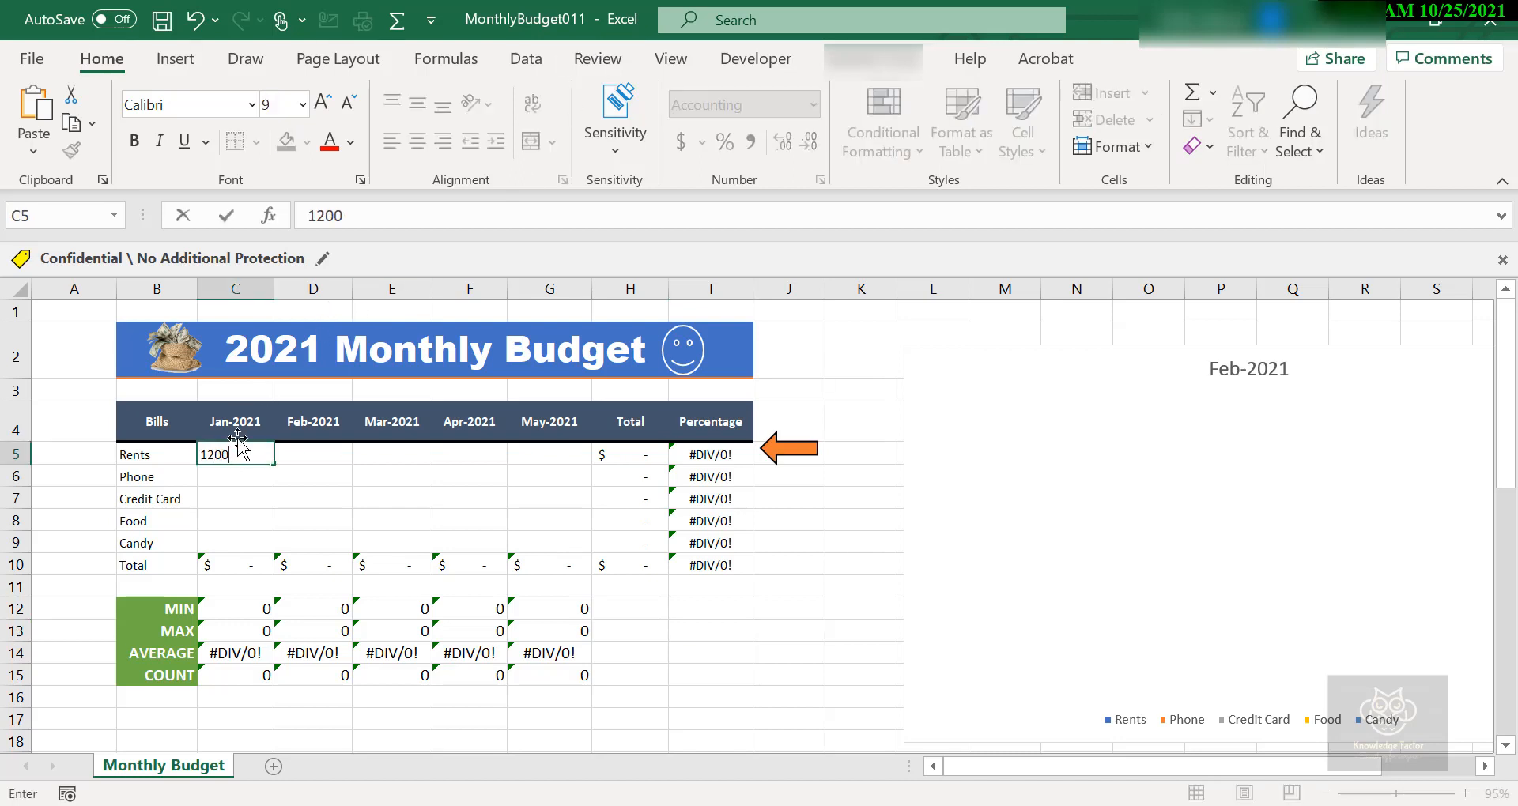
pyautogui.press('Tab')
pyautogui.write('1200')
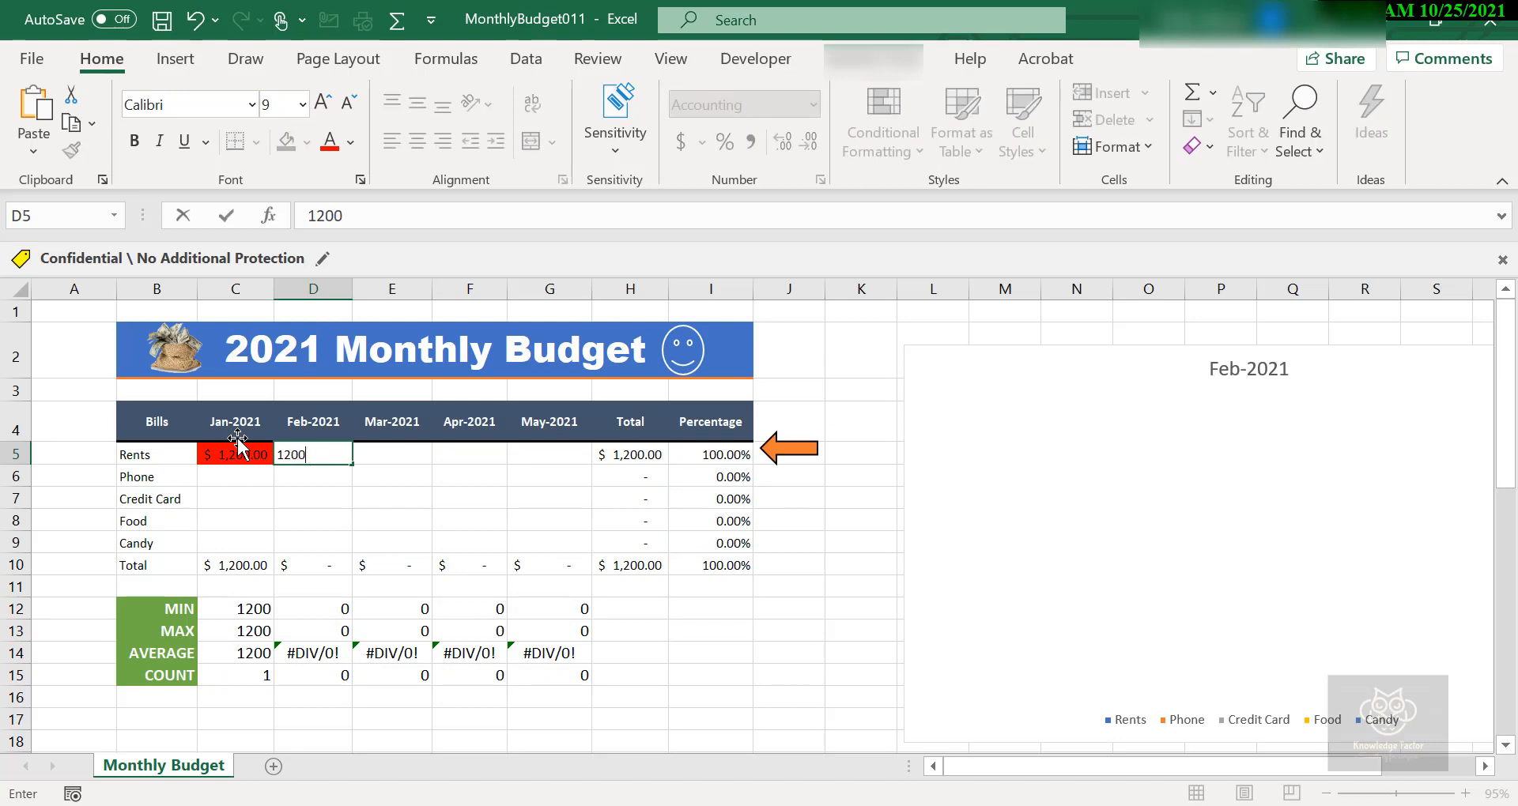
pyautogui.press('Tab')
pyautogui.write('12')
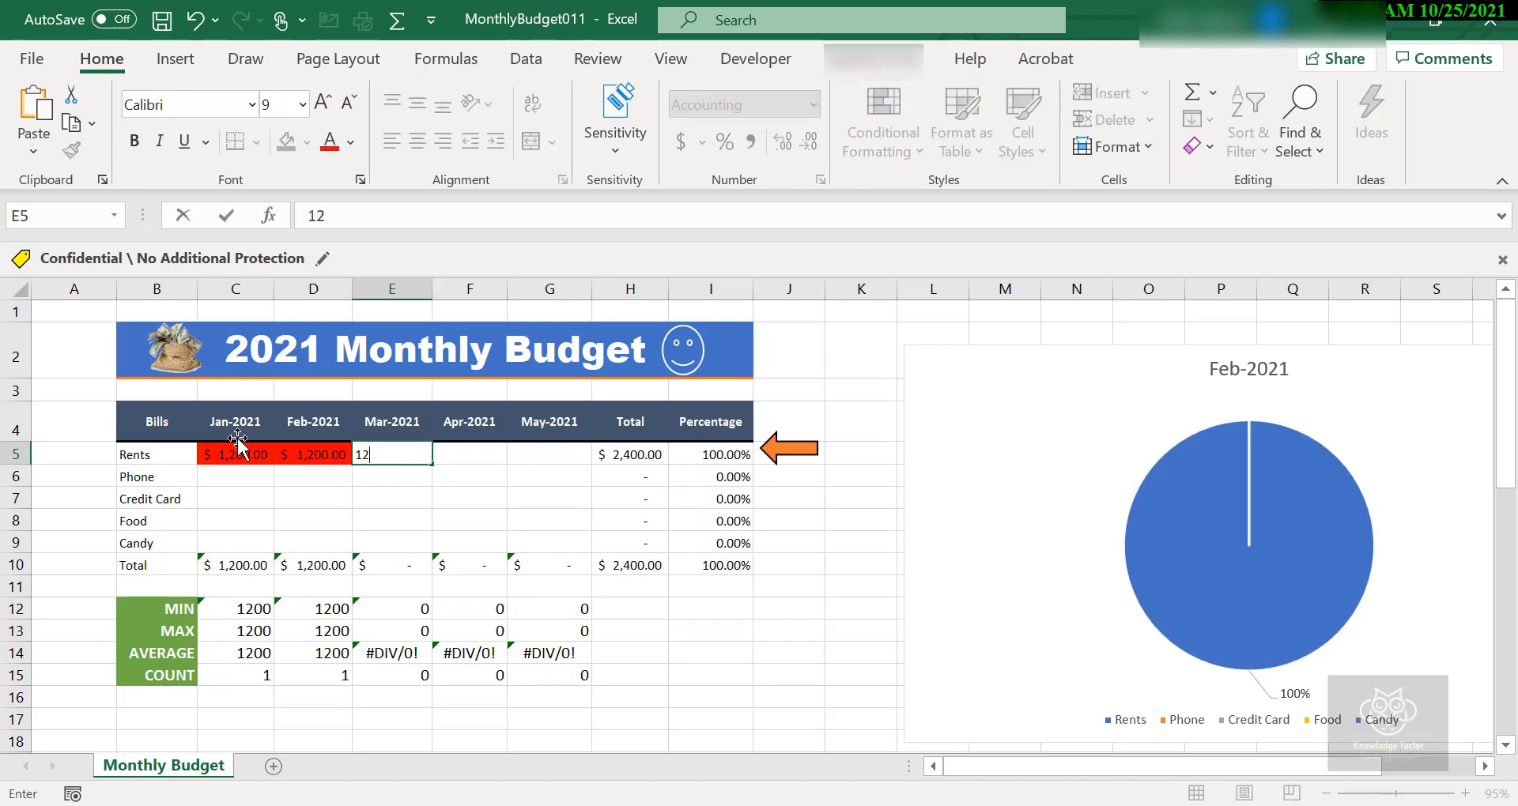
pyautogui.write('00')
pyautogui.press('Tab')
pyautogui.write('120')
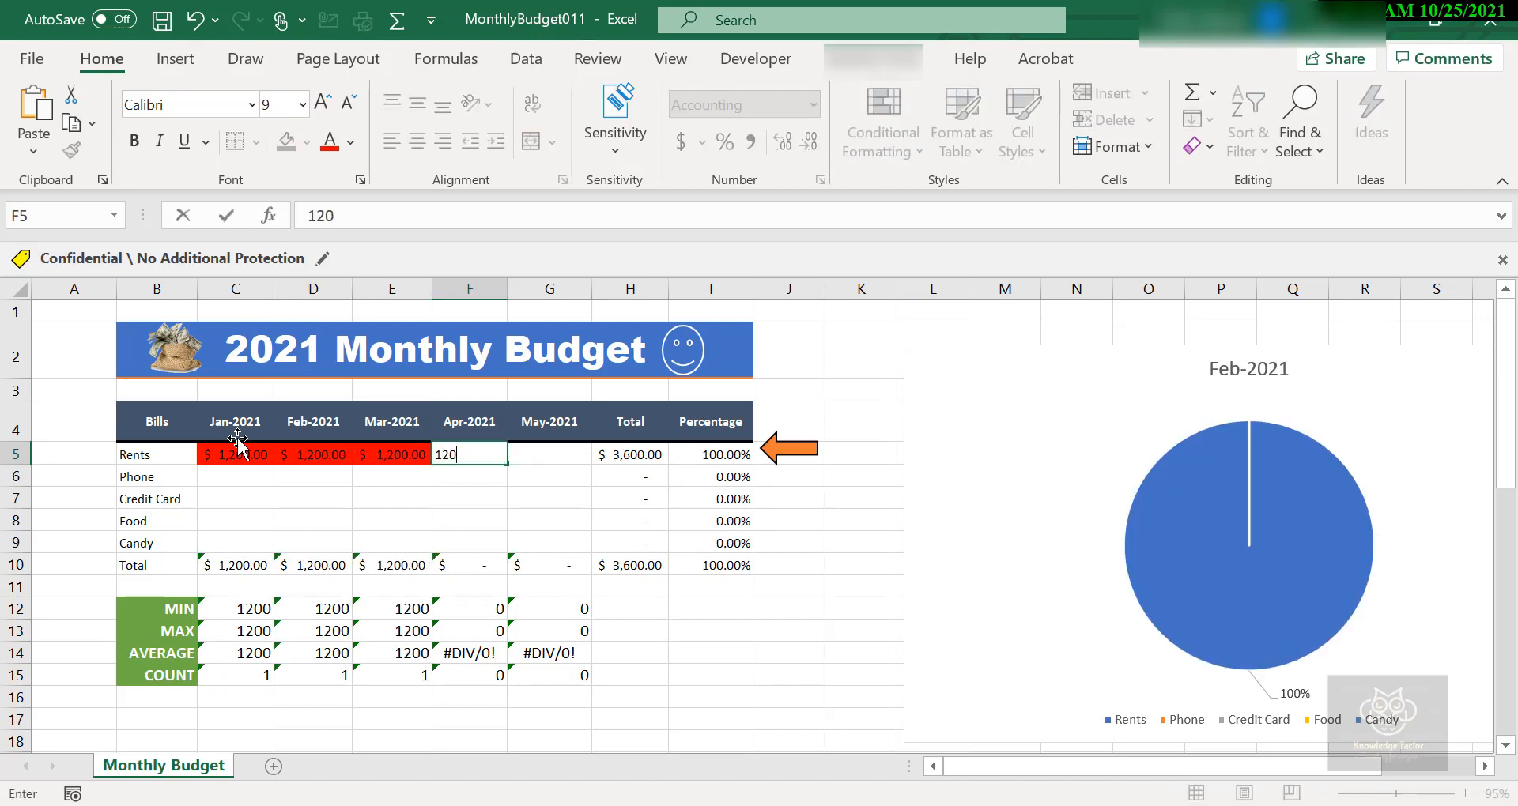
pyautogui.write('0')
pyautogui.press('Tab')
pyautogui.write('1200')
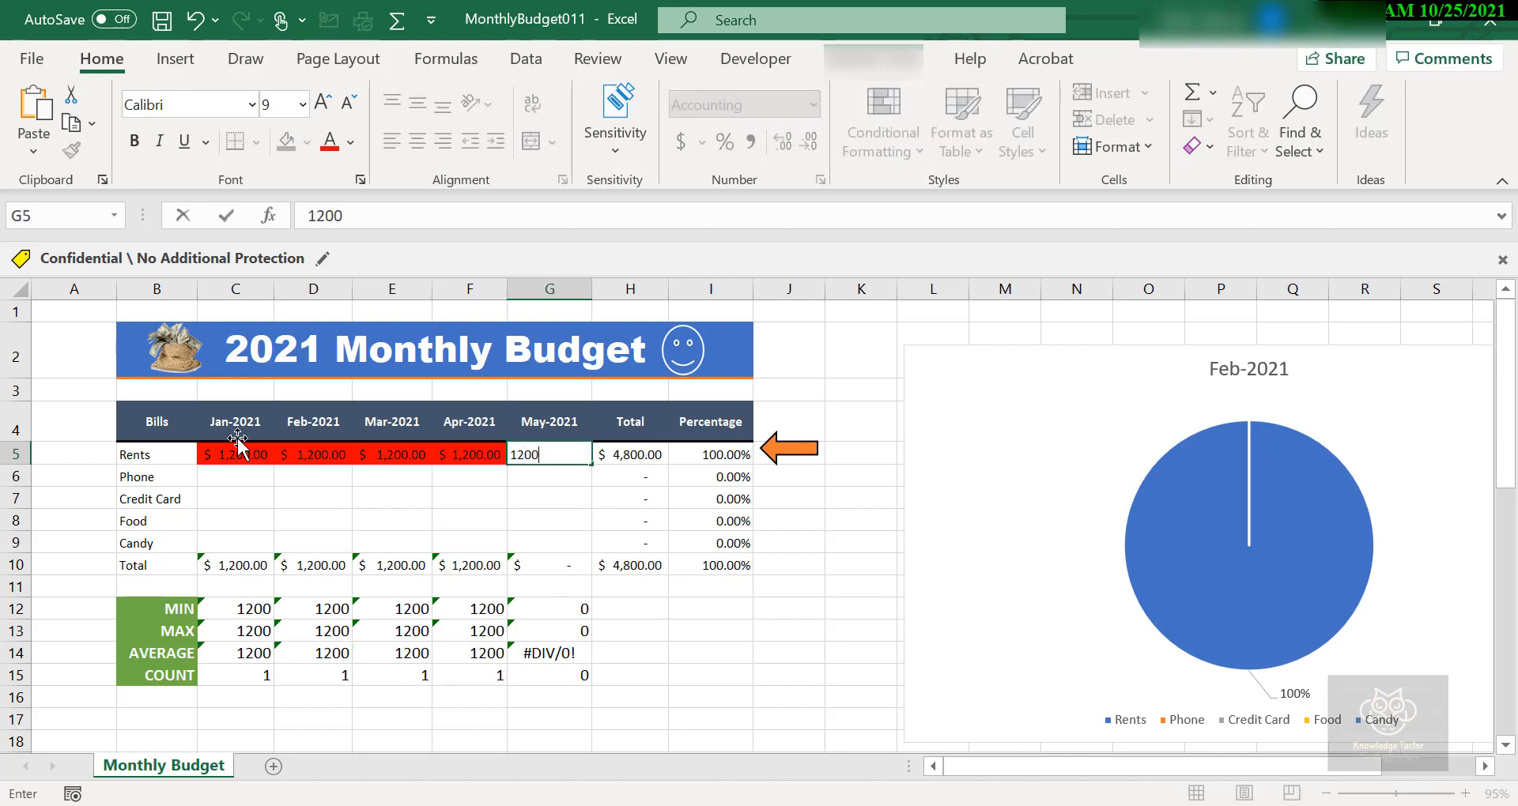
pyautogui.press('Tab')
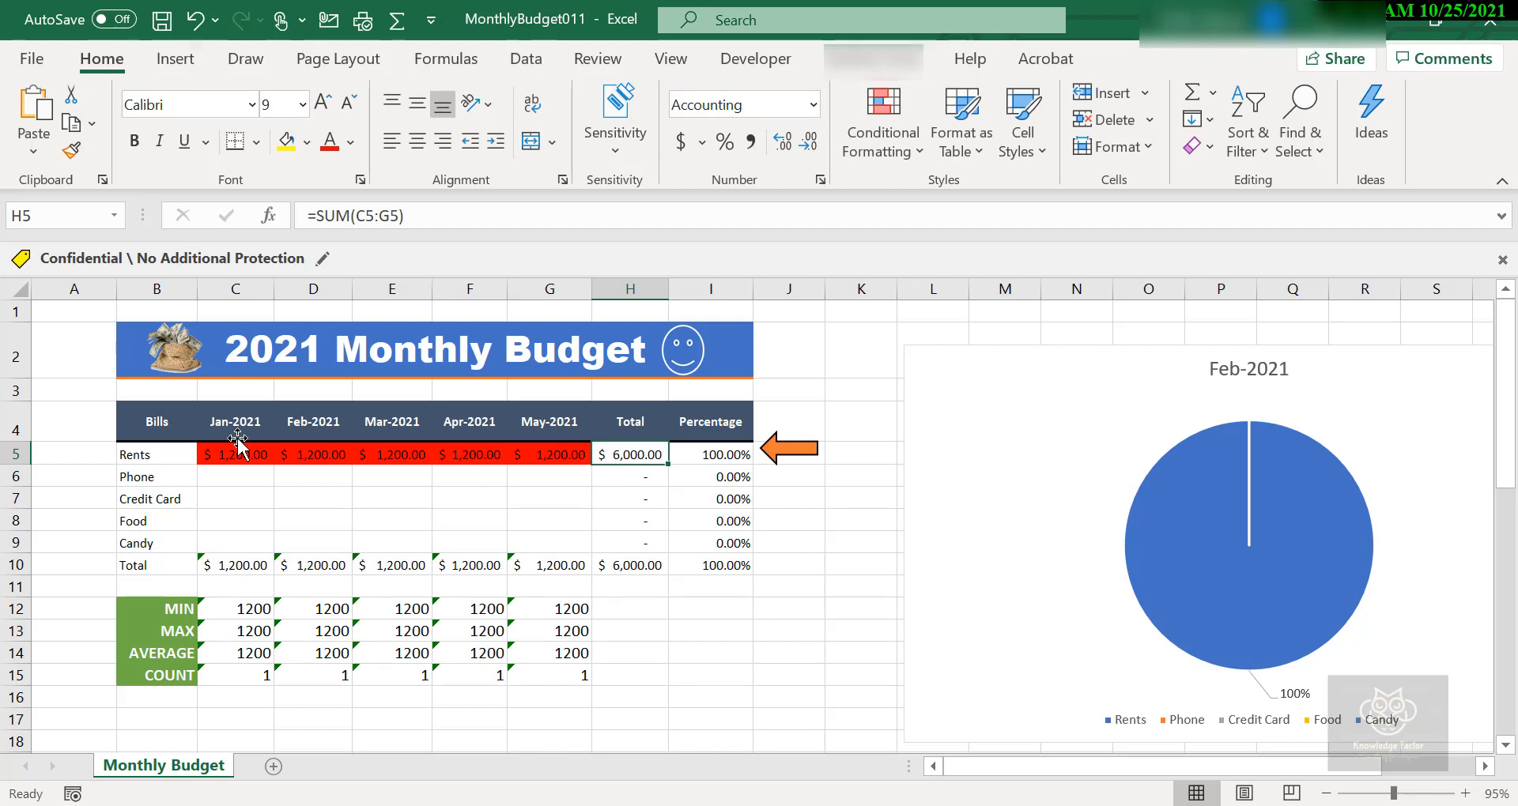
# Fill in the Phone amounts for Jan-2021 to May-2021 with 100, 200, 100, 200 and 100.
pyautogui.click(222, 477)
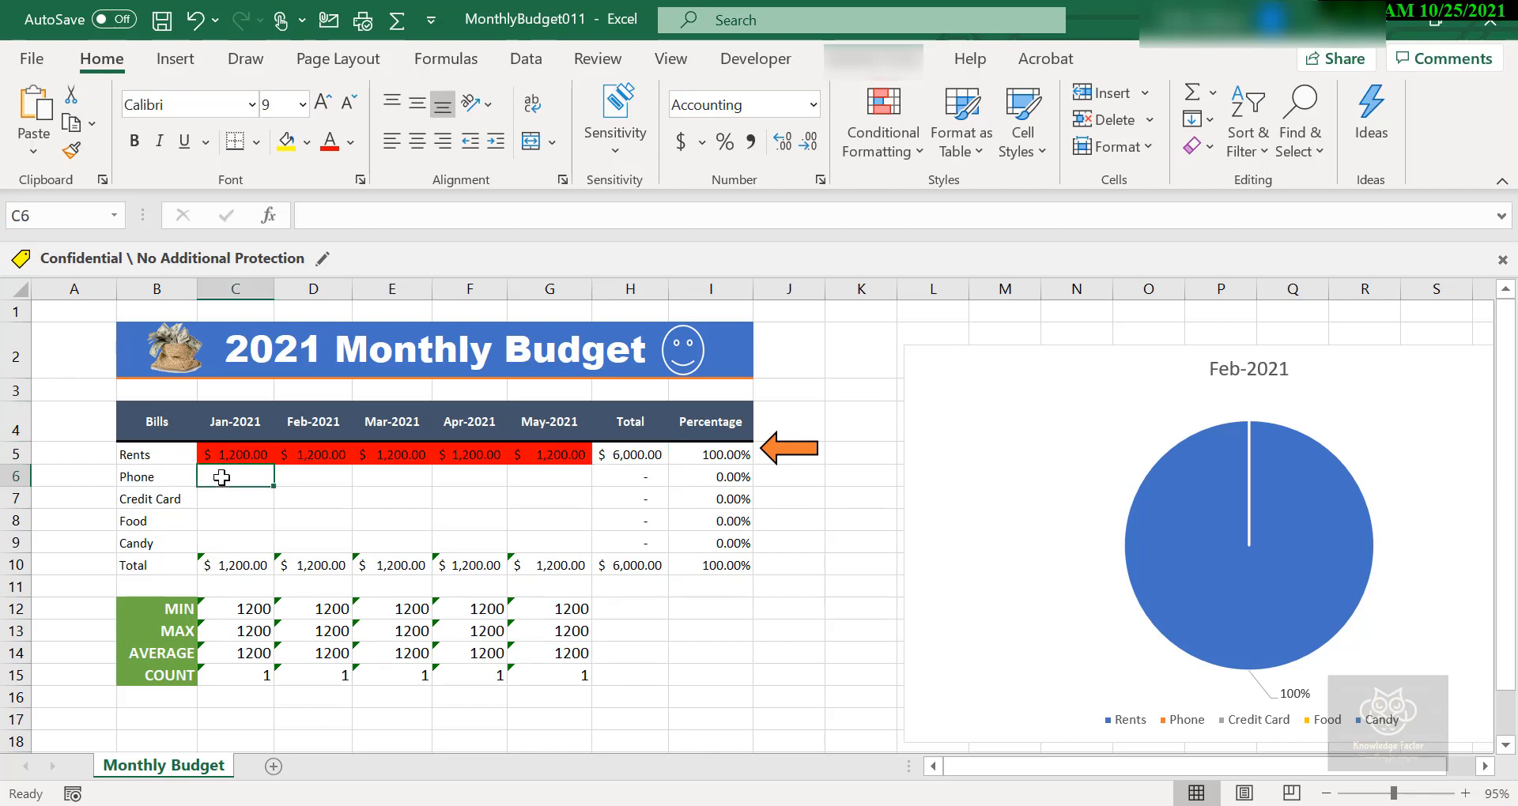
pyautogui.write('100')
pyautogui.press('Tab')
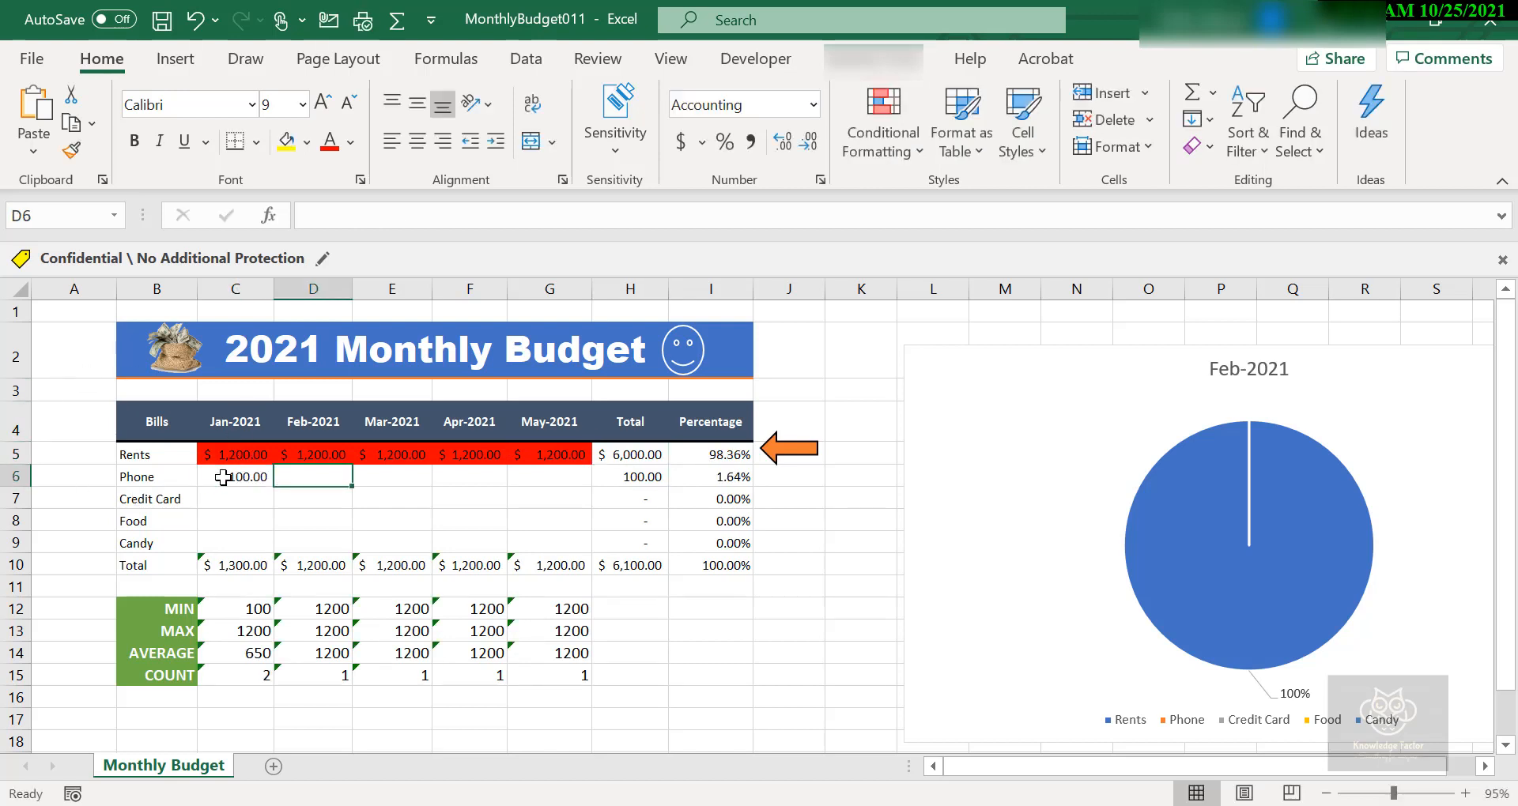
pyautogui.write('200')
pyautogui.press('Tab')
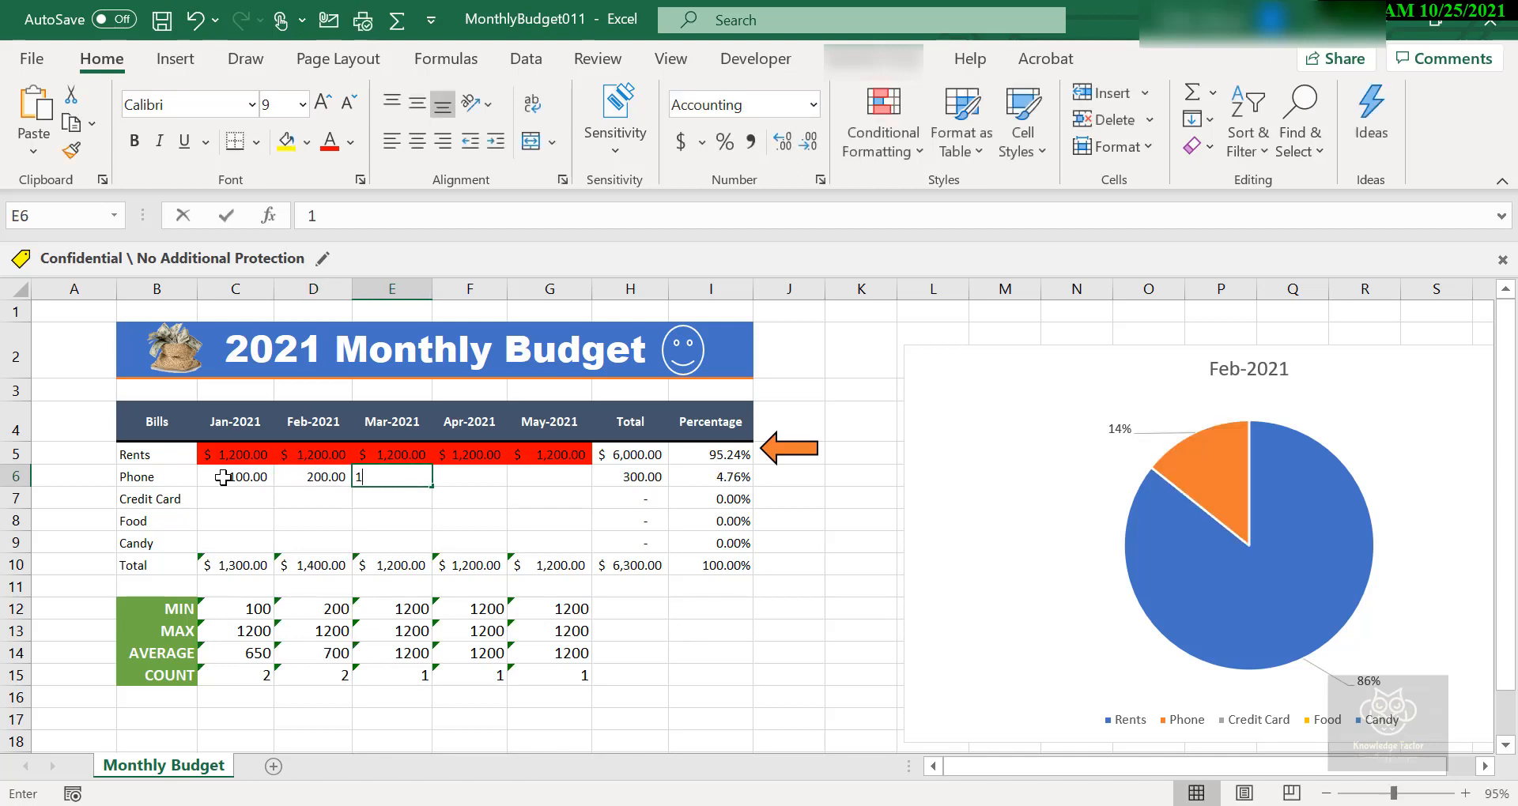
pyautogui.write('100')
pyautogui.press('Tab')
pyautogui.write('200')
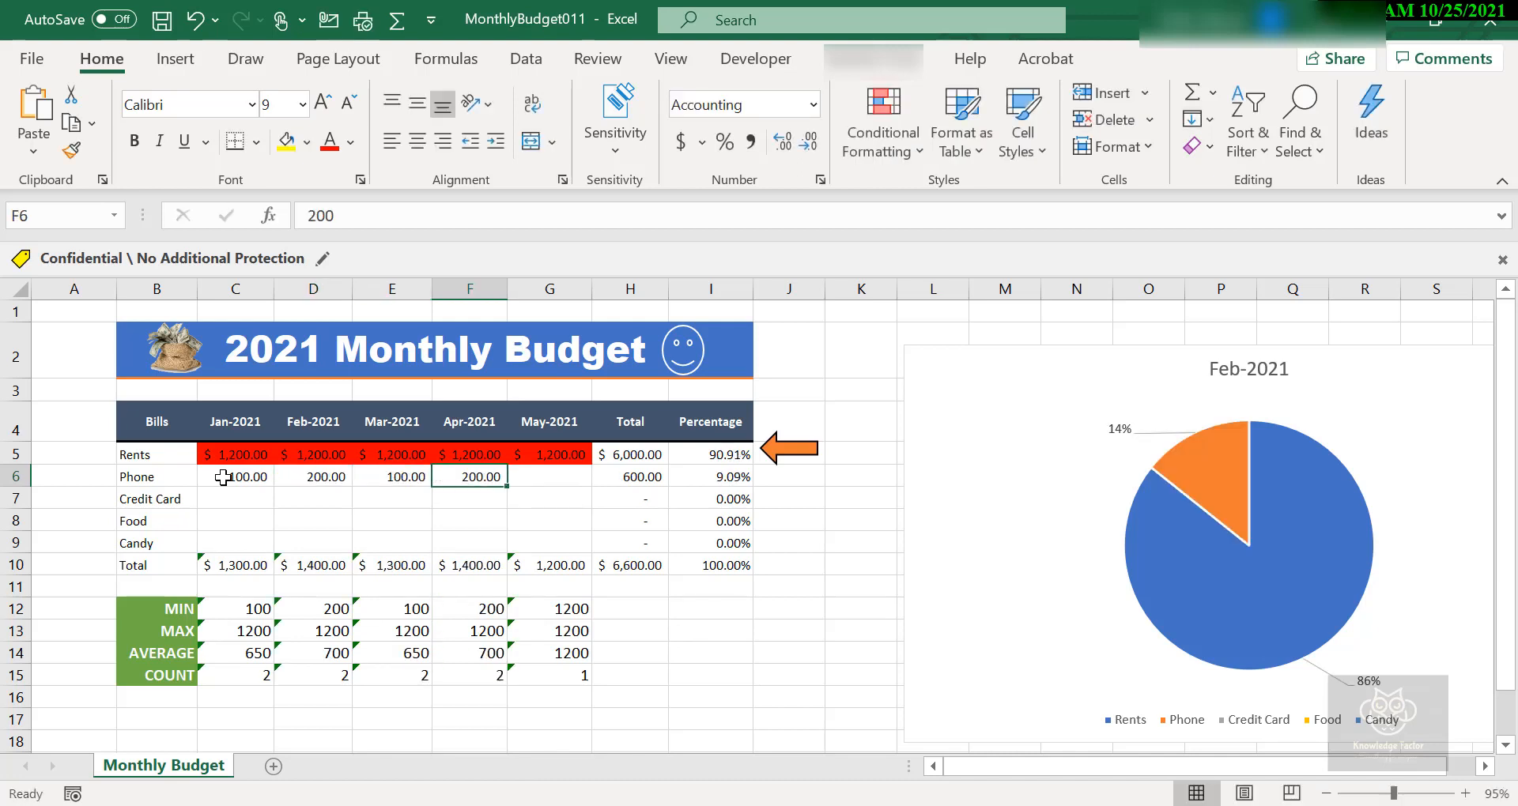
pyautogui.press('Tab')
pyautogui.write('100')
pyautogui.press('Tab')
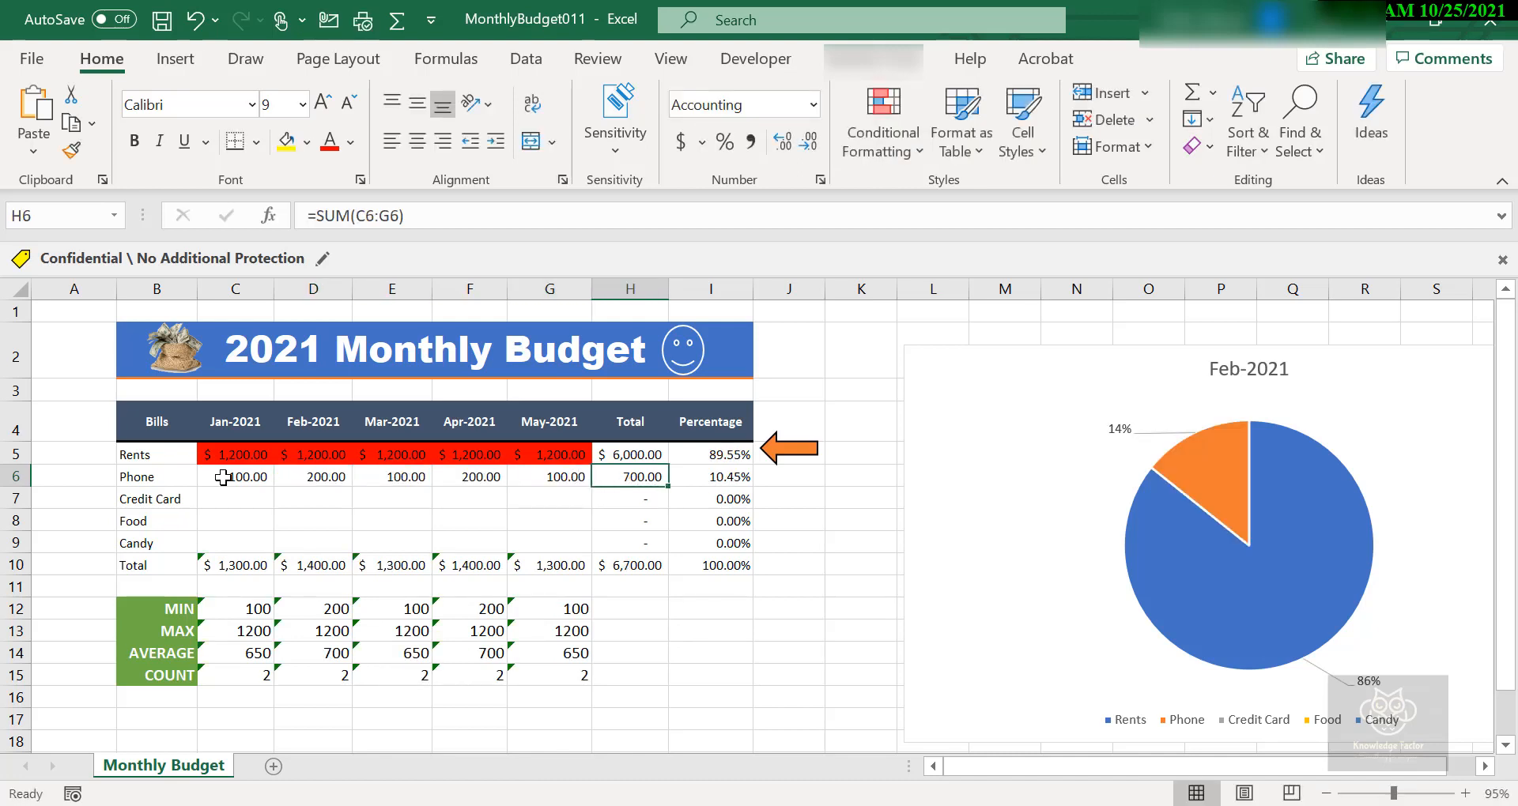